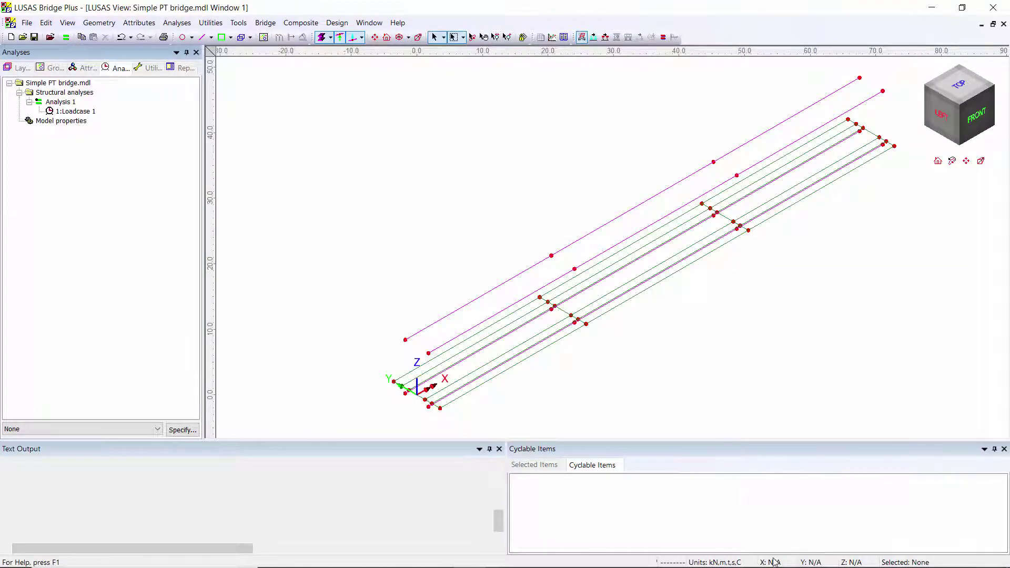
Step: Inspect the beam lines below the deck and the deck surfaces by selecting each set end-on and viewing it in isometric
click(375, 37)
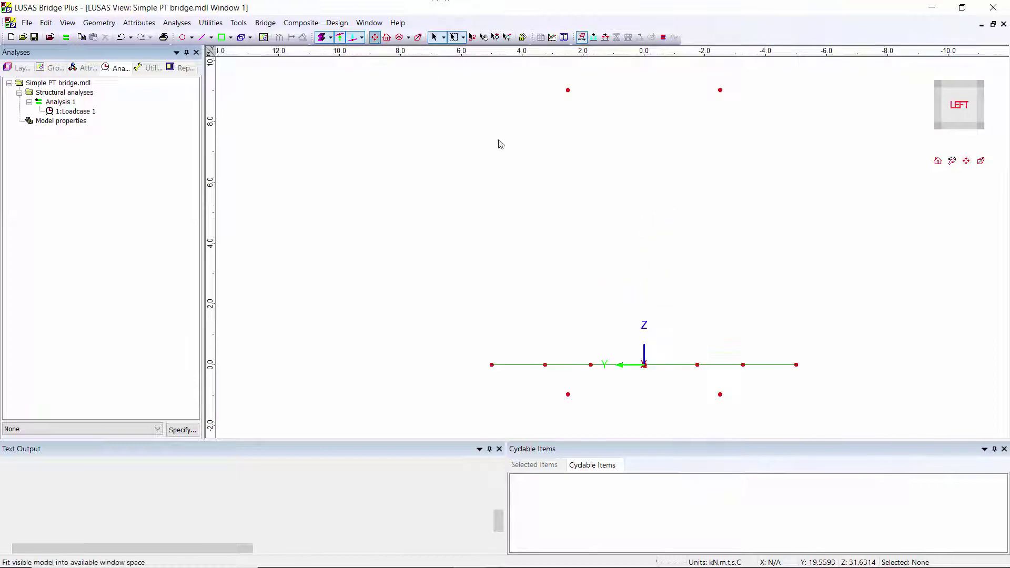
drag(540, 382, 761, 420)
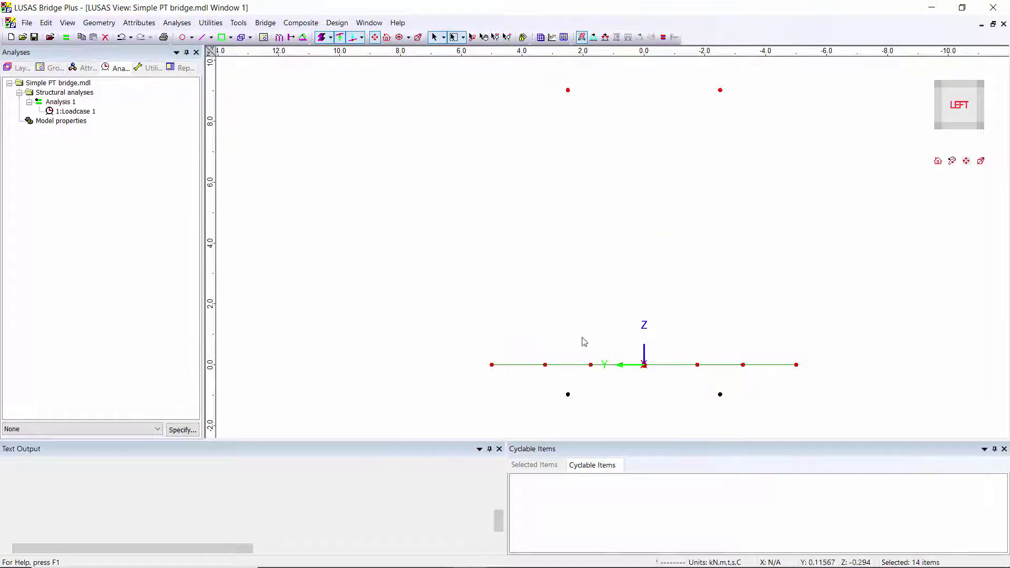
click(400, 37)
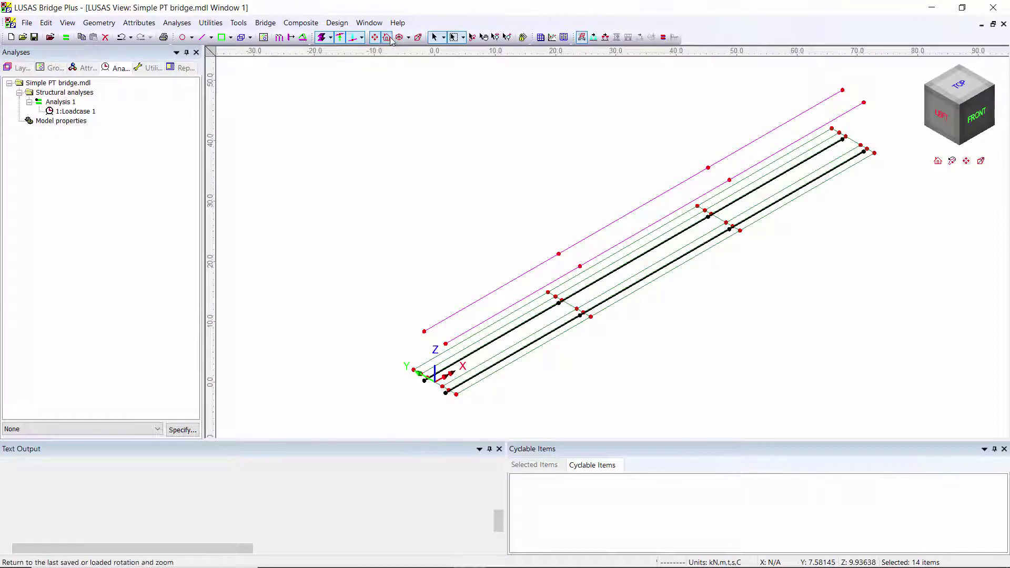
key(ctrl+z)
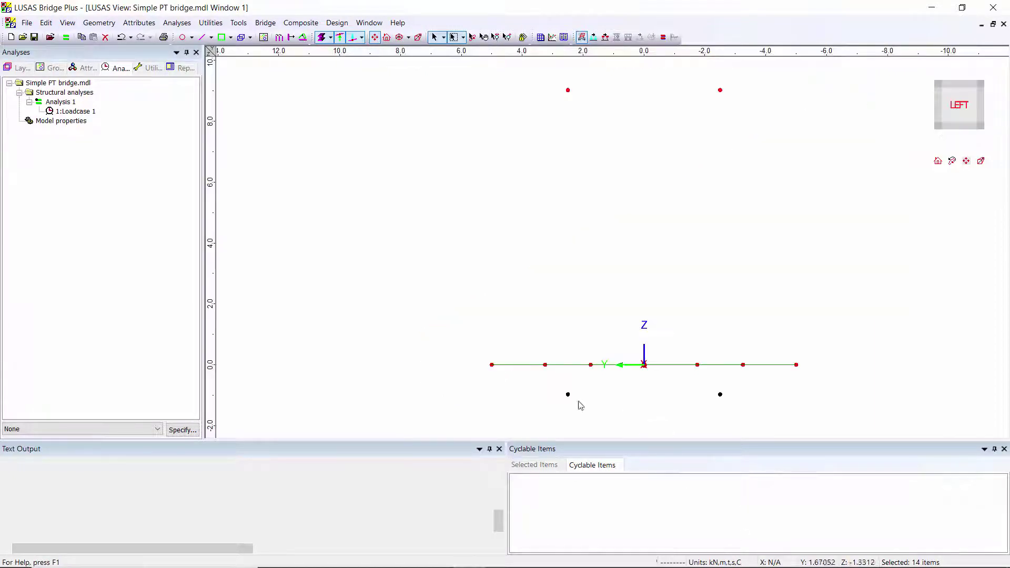
drag(468, 339, 831, 390)
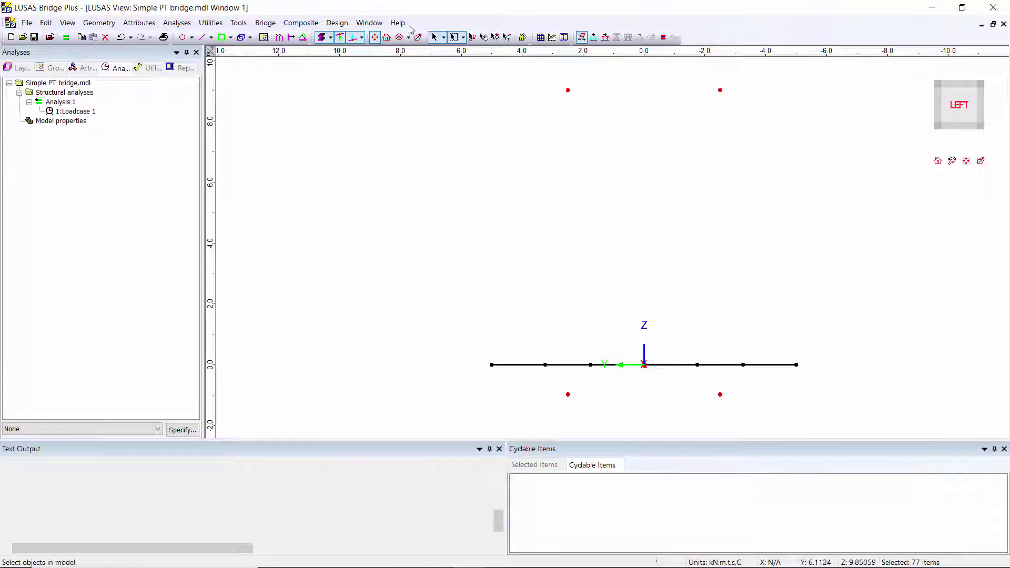
click(399, 38)
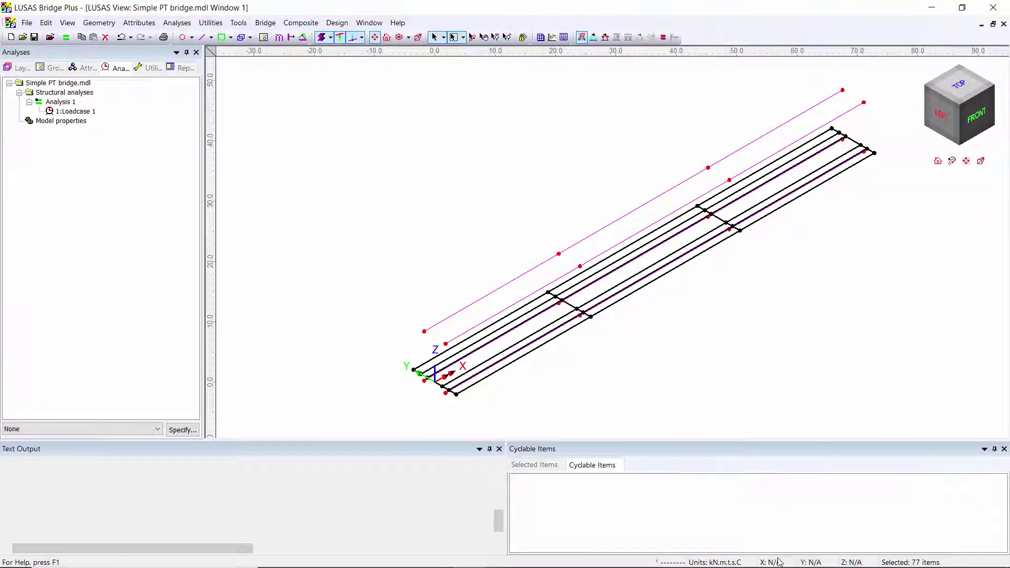
Step: Select the two lines above the deck in the end-on view and group them as "Slice lines"
key(ctrl+z)
drag(548, 77, 763, 127)
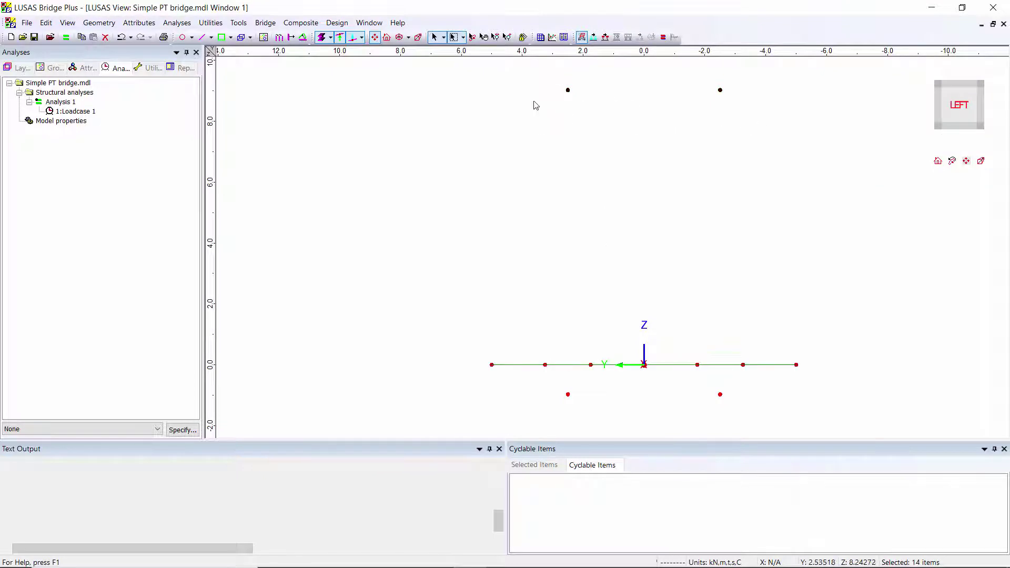
click(399, 37)
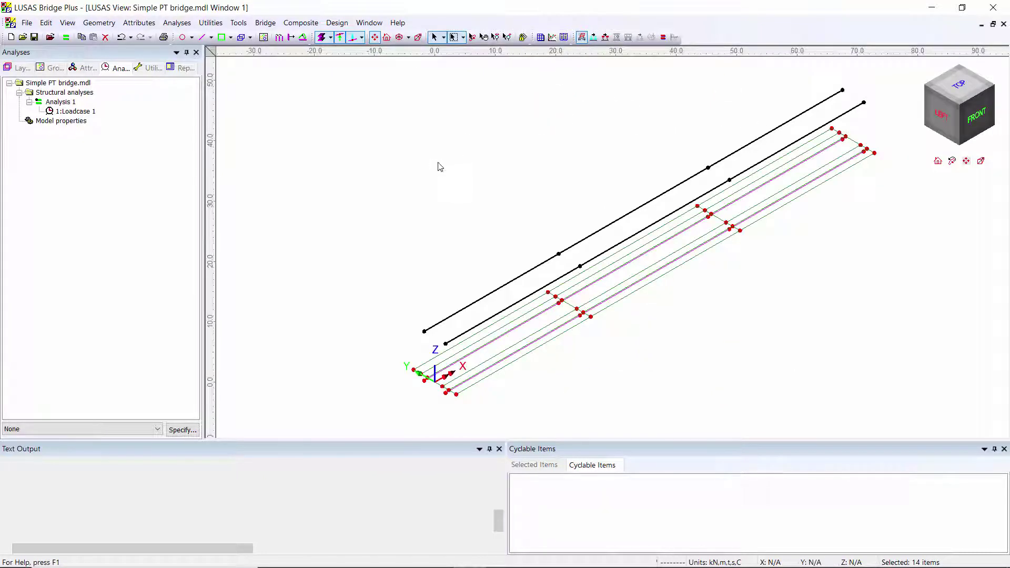
click(263, 37)
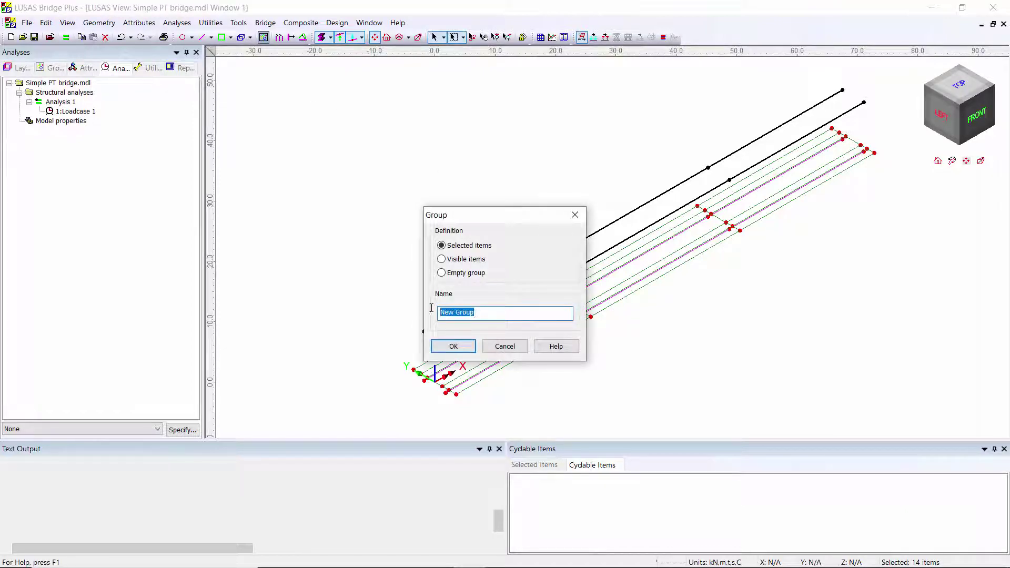
text(Slice lines)
click(451, 345)
Step: Make the Slice lines group invisible and clear the selection
right_click(67, 117)
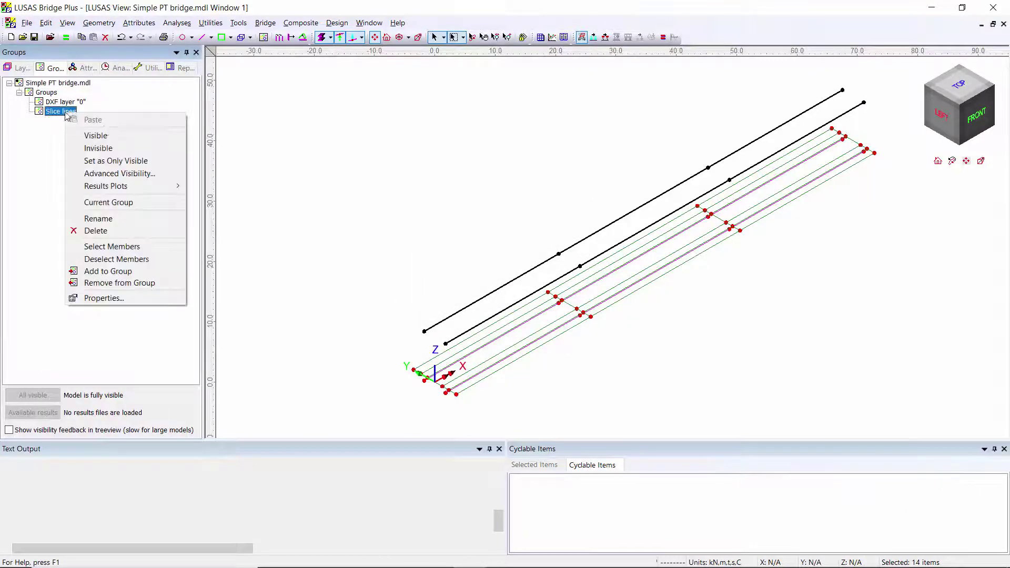
click(127, 149)
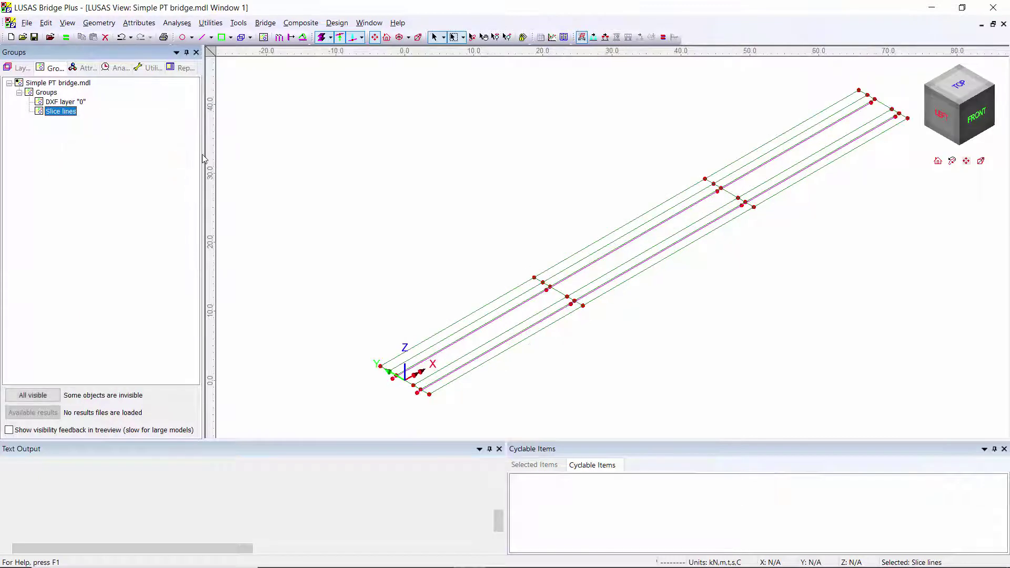
click(509, 129)
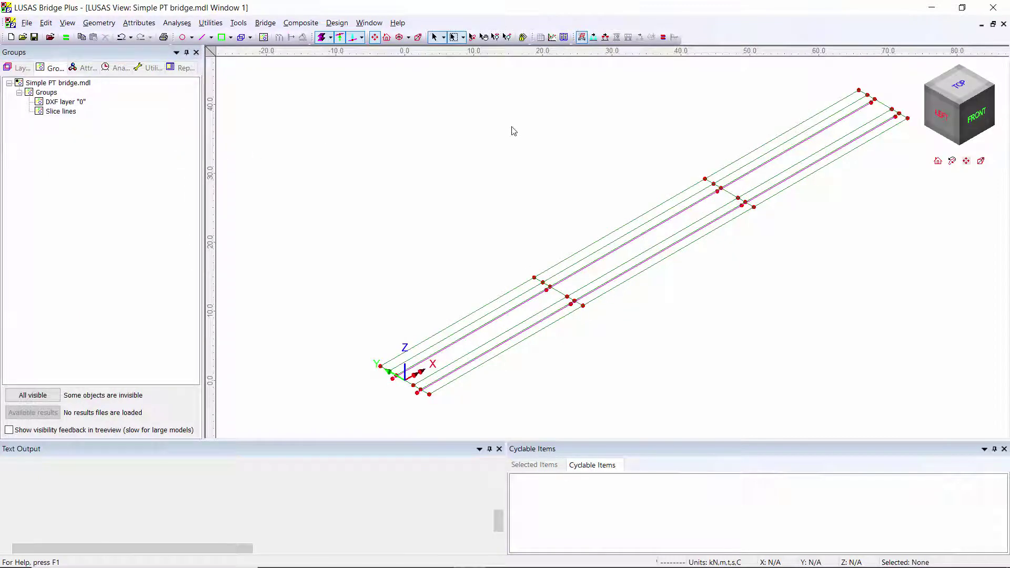
Step: Define a linear thick beam line mesh with an element length of 2, named "Thick beam div=2m"
click(141, 24)
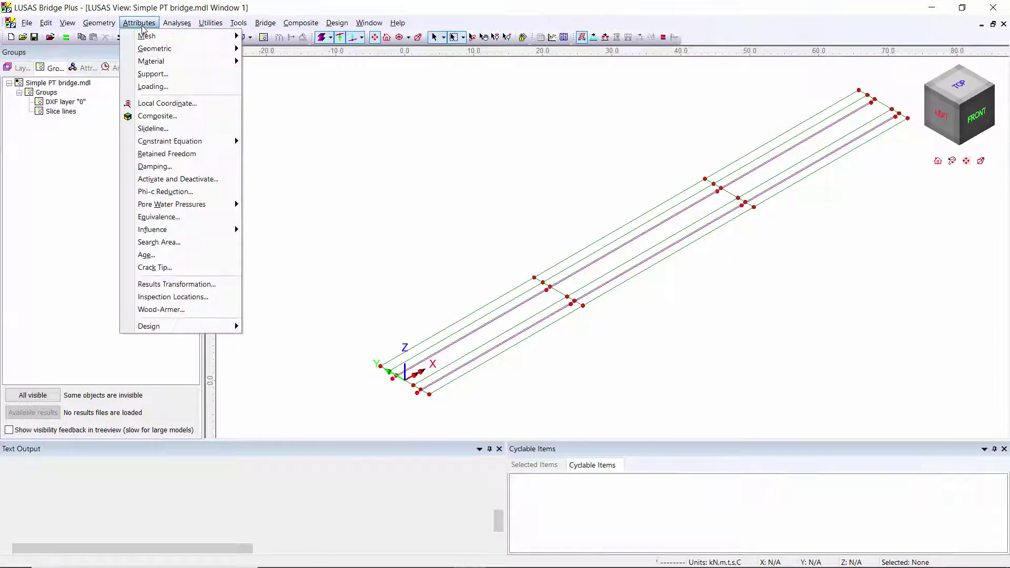
mouse_move(147, 38)
click(273, 49)
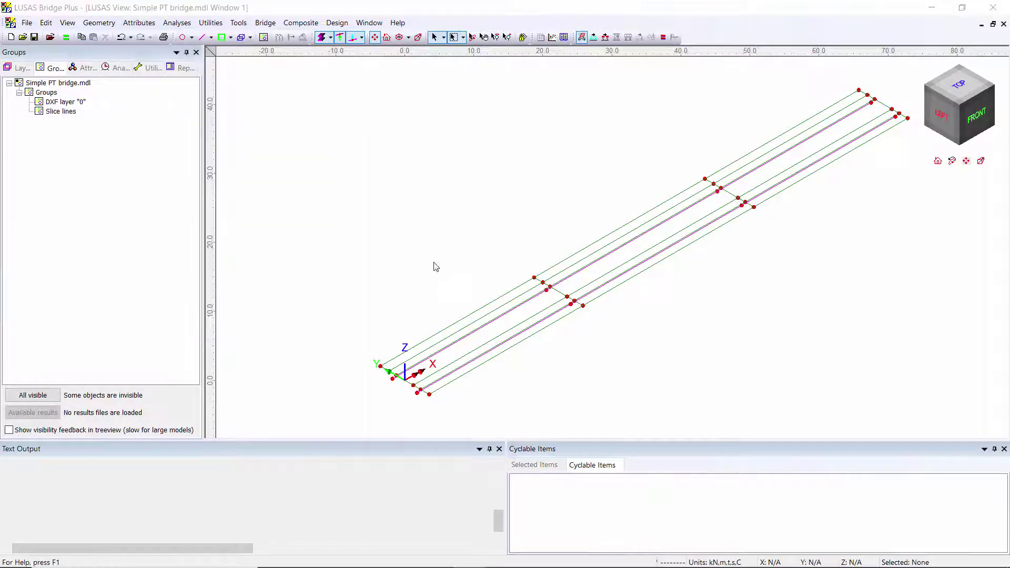
click(474, 231)
click(463, 262)
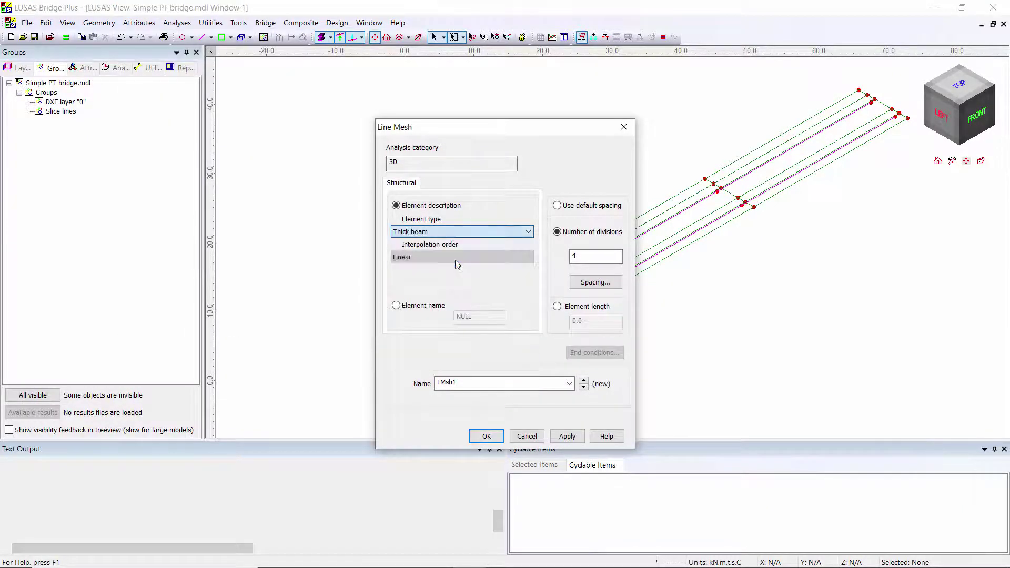
click(557, 306)
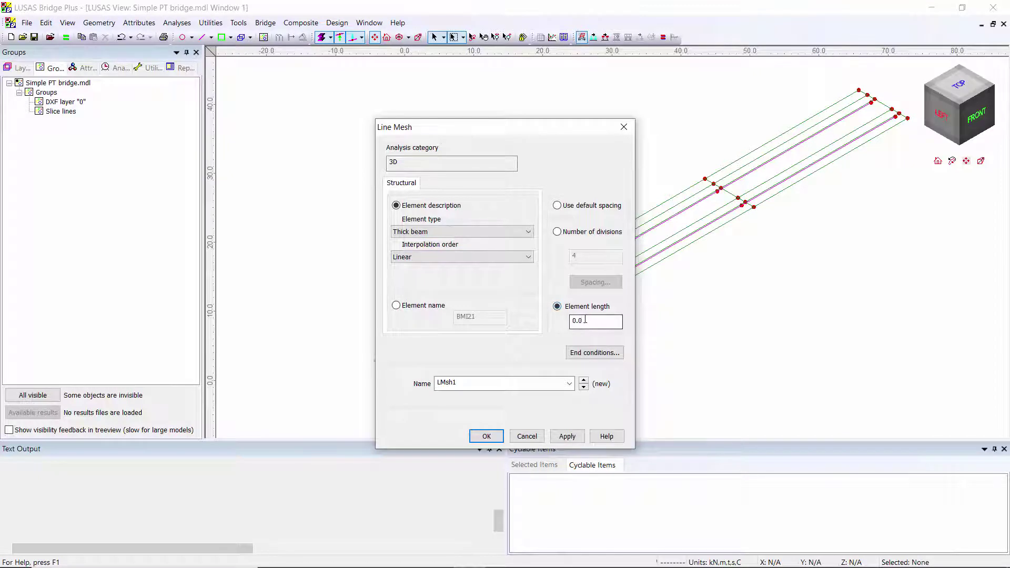
text(2)
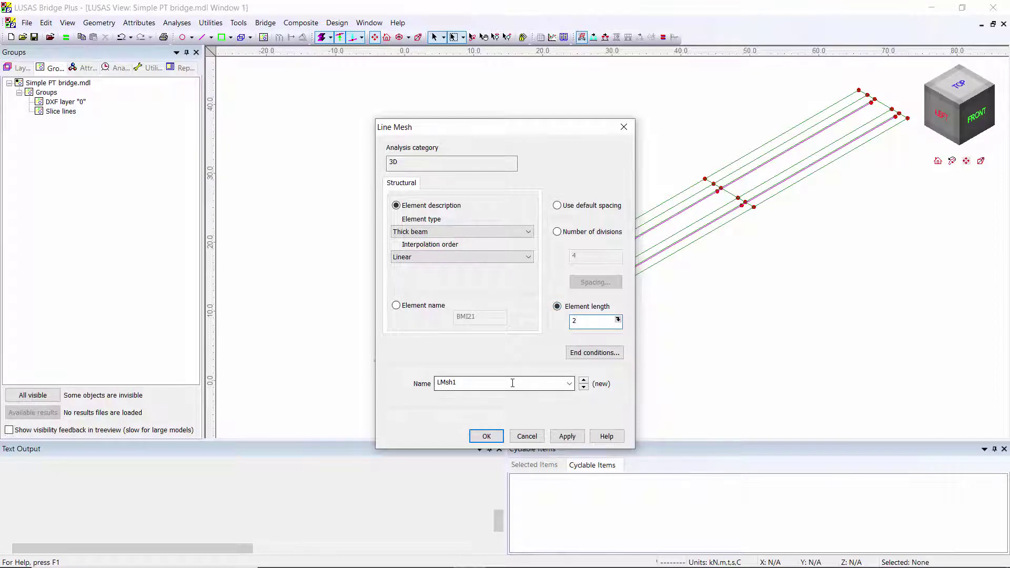
double_click(512, 384)
text(Thick beam div=2m)
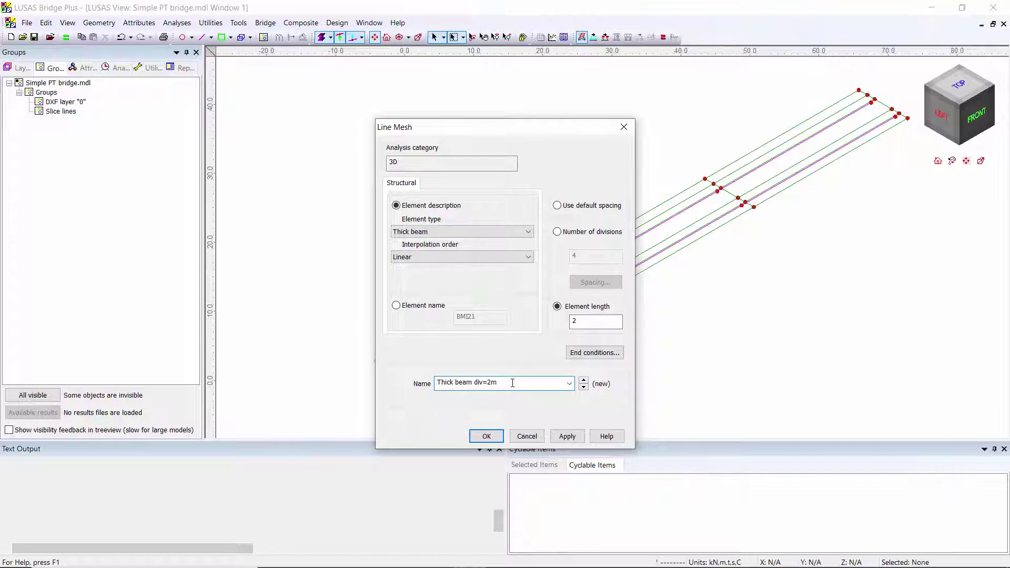
click(487, 437)
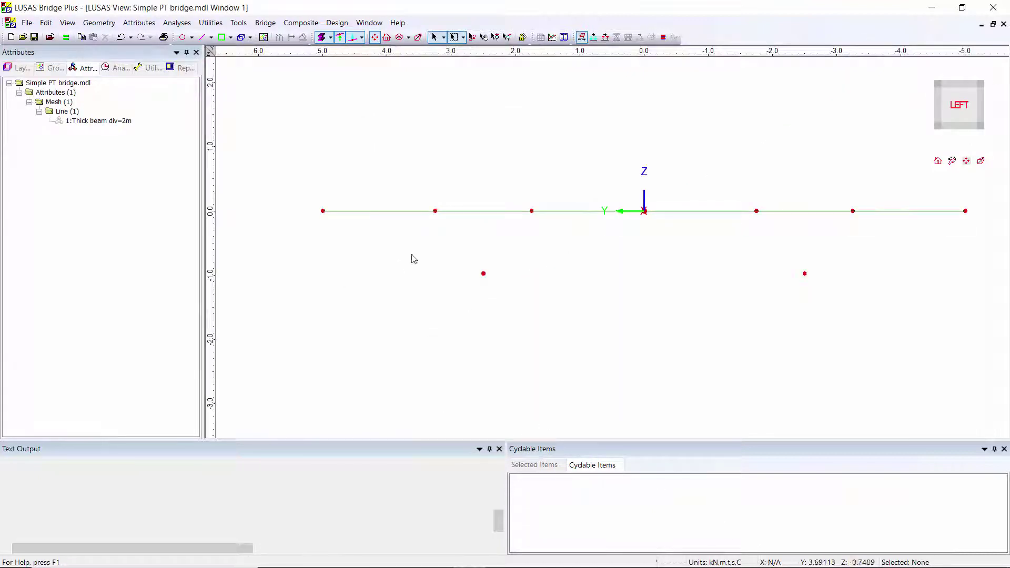
Step: Assign the "Thick beam div=2m" mesh to the two beam lines below the deck
drag(411, 254, 842, 310)
click(399, 37)
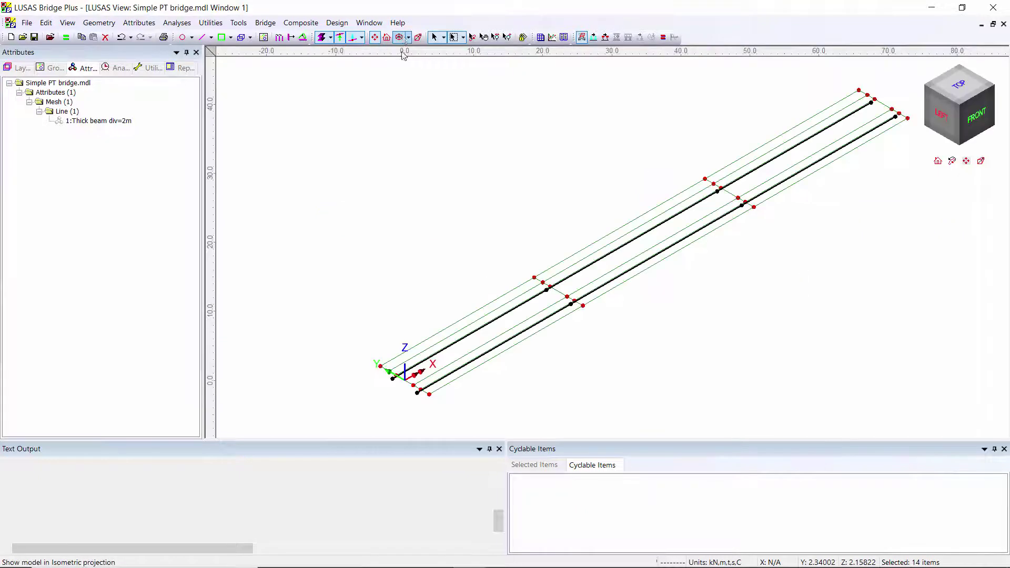
drag(100, 121, 506, 148)
click(459, 387)
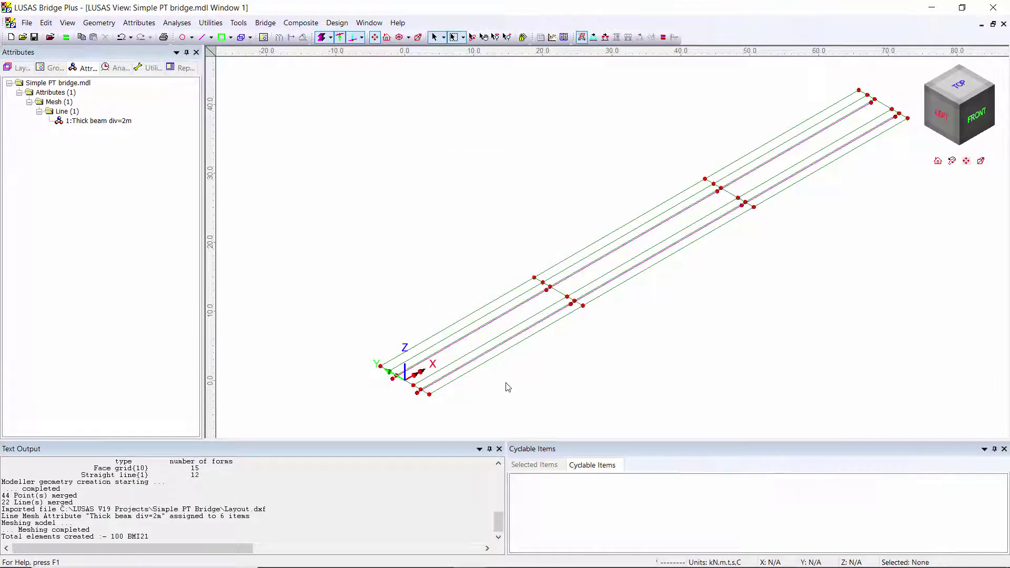
Step: Define a thick shell surface mesh with automatic divisions off and an element size of 2, named "Thick shell div=2m"
click(139, 23)
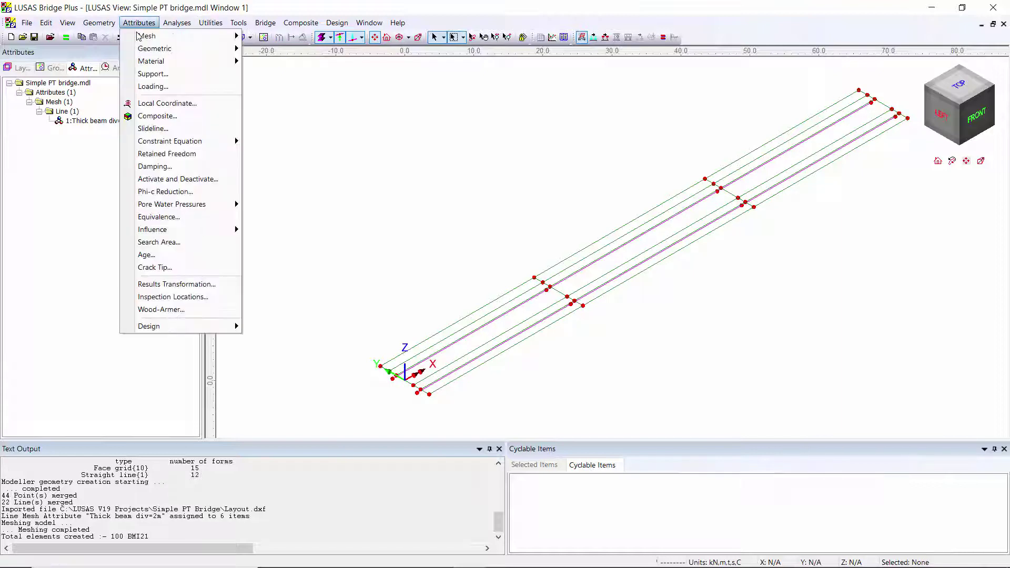
mouse_move(140, 41)
click(273, 61)
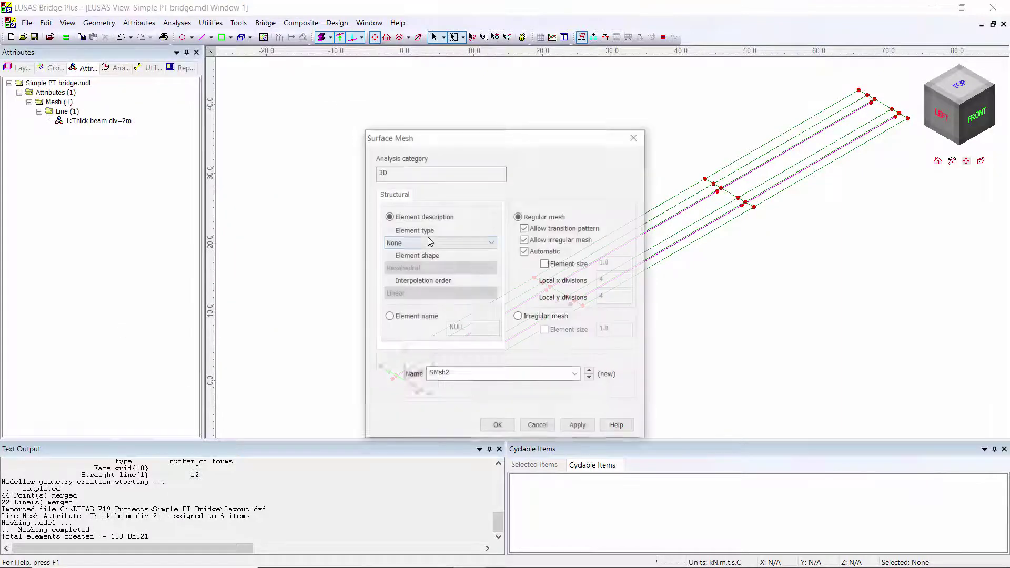
click(456, 242)
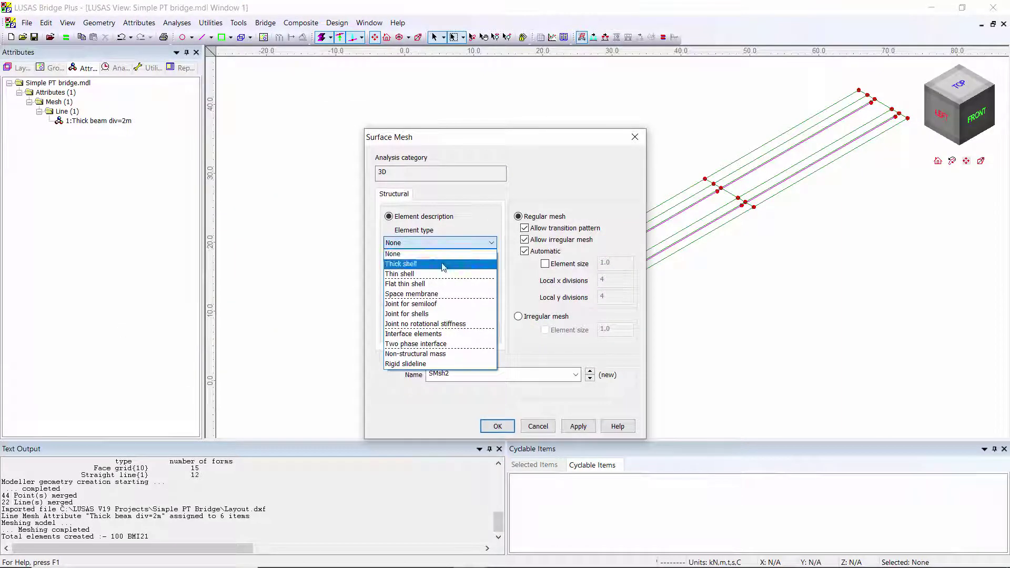
click(445, 265)
click(531, 254)
click(545, 263)
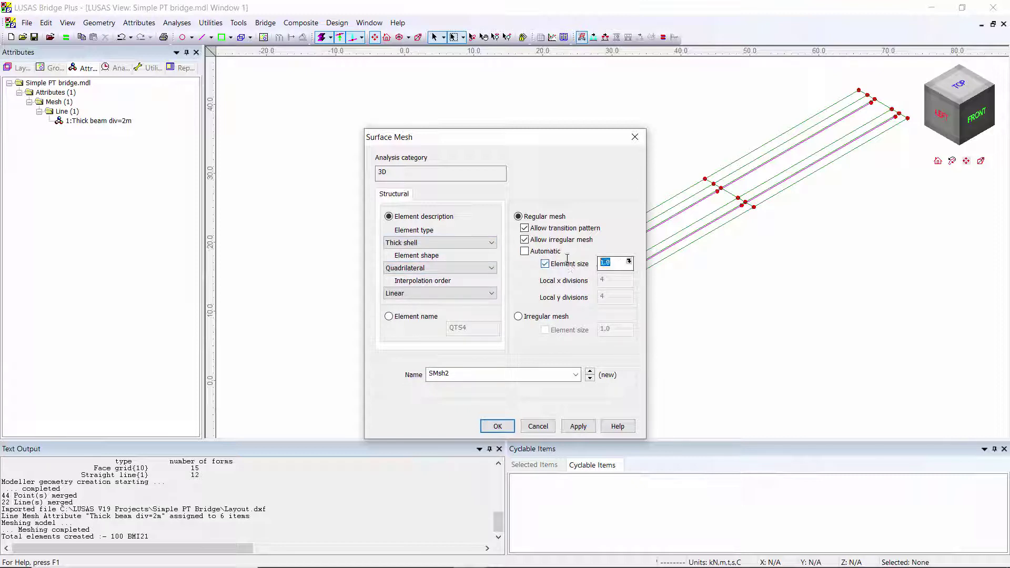
text(2)
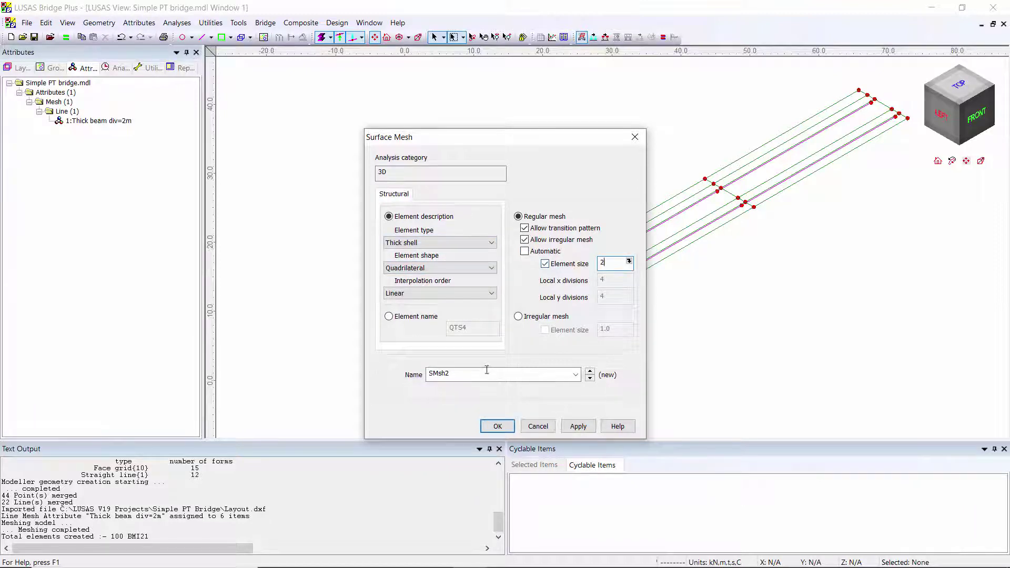
double_click(487, 370)
text(Thick shell div=2m)
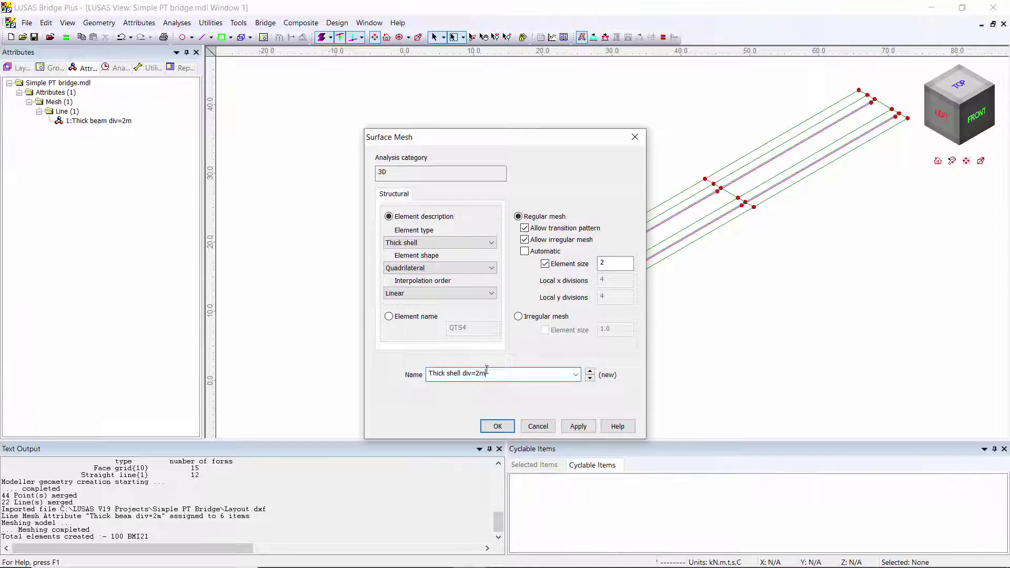
click(490, 429)
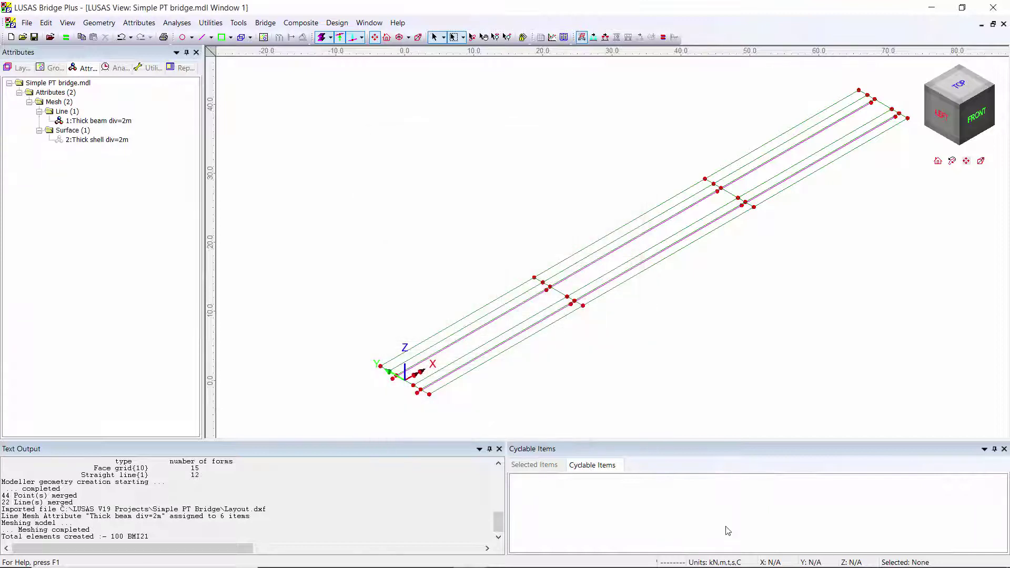
Step: Assign the "Thick shell div=2m" mesh to all the deck surfaces
drag(289, 196, 959, 233)
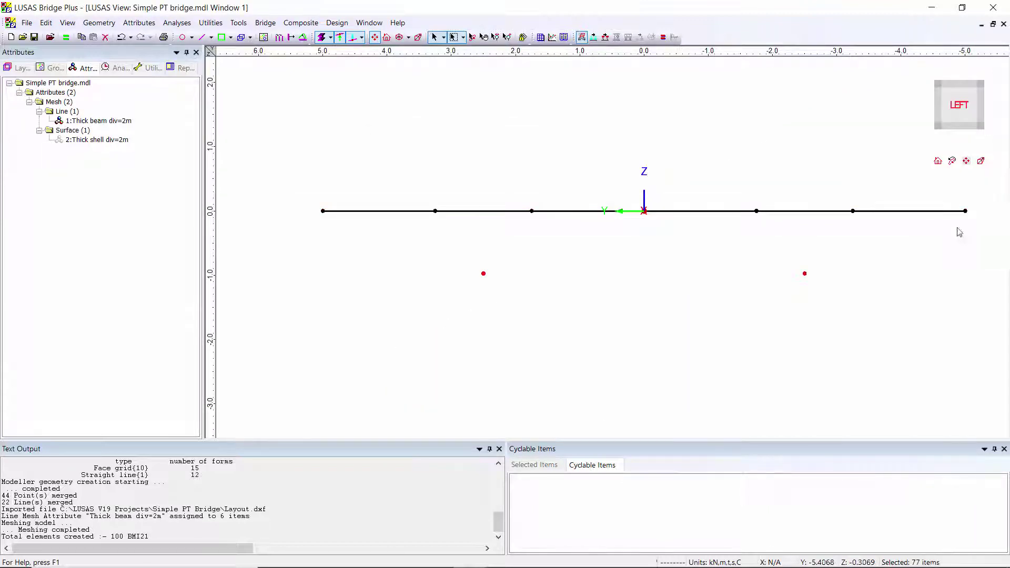
click(399, 37)
drag(98, 140, 451, 177)
click(451, 175)
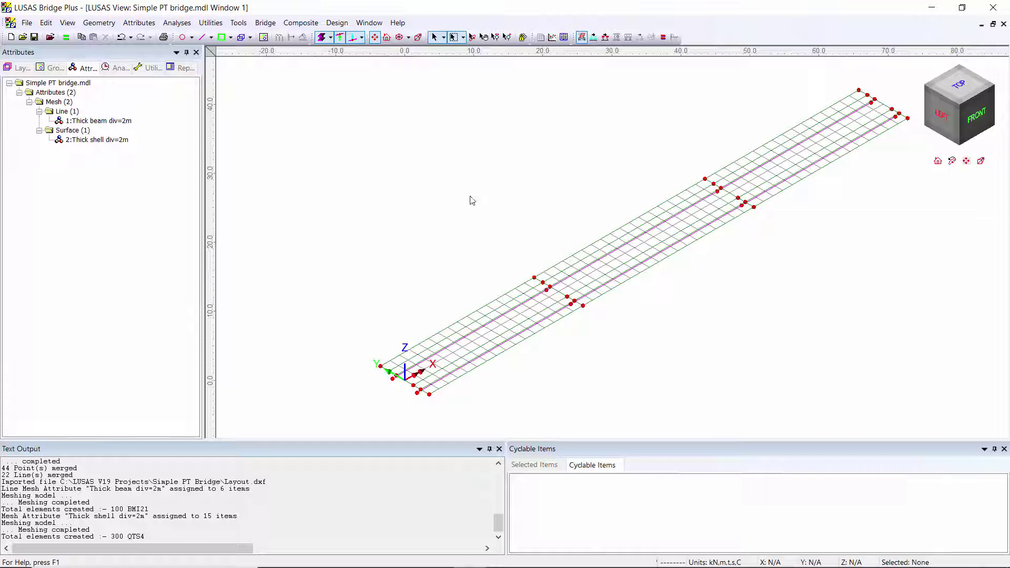
click(238, 22)
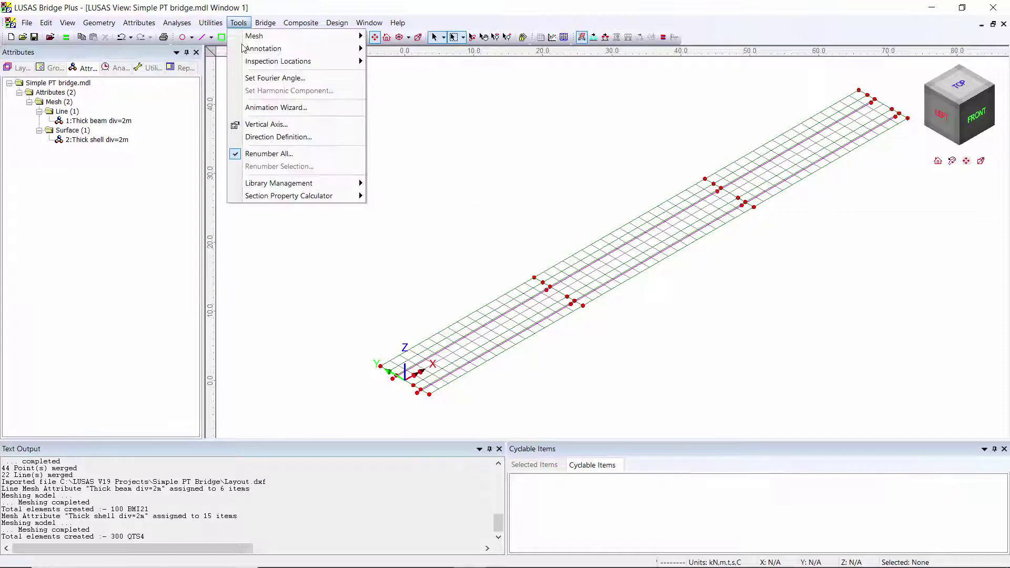
mouse_move(327, 204)
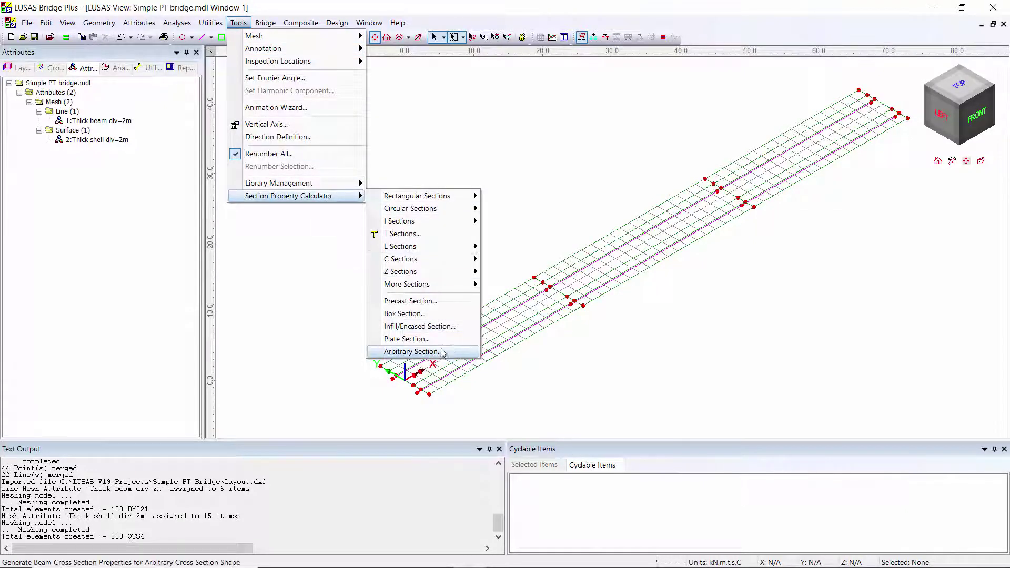
click(307, 282)
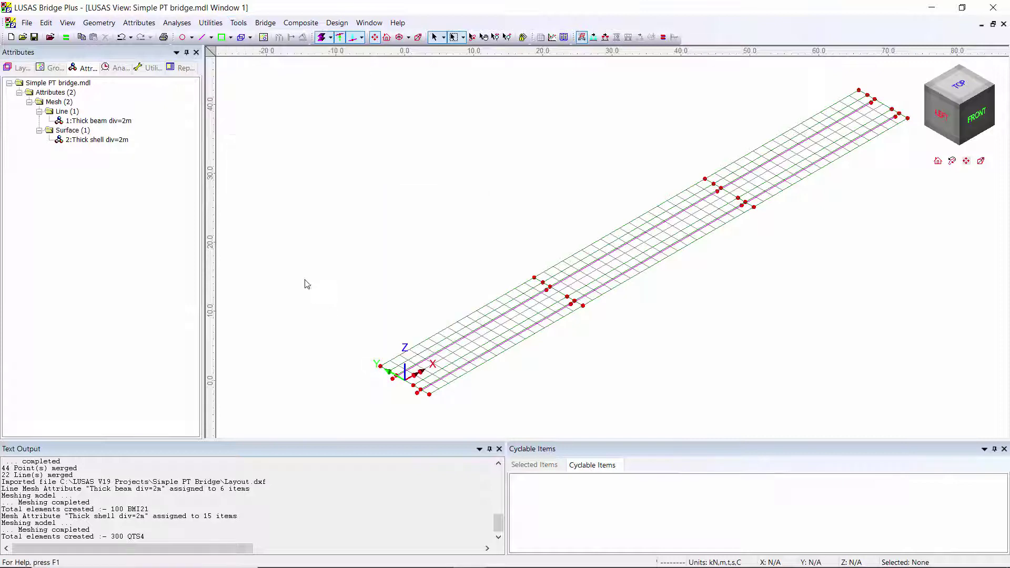
Step: Define a geometric line attribute from the local user section library using the "Rib section"
click(139, 23)
mouse_move(153, 50)
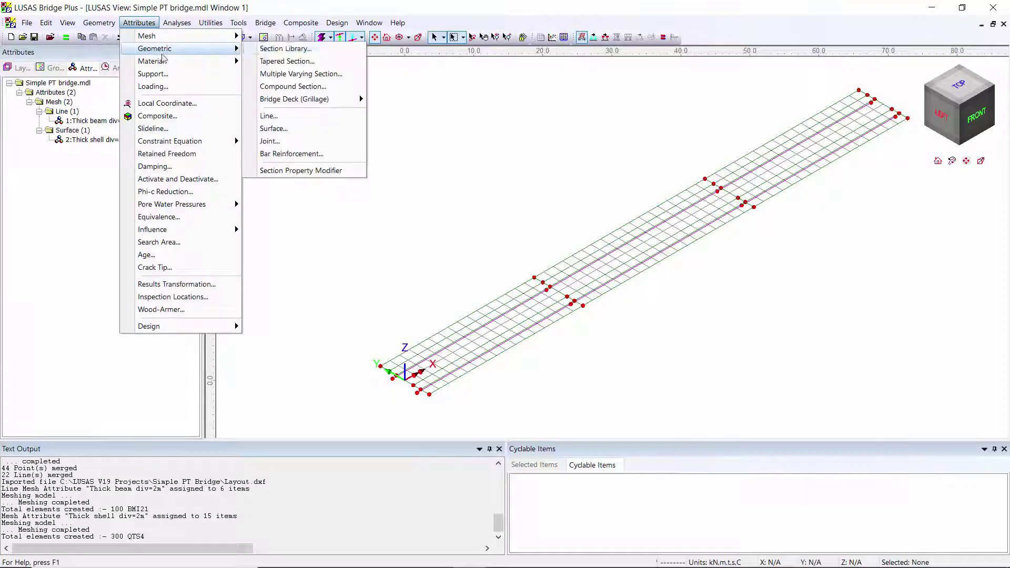
click(310, 50)
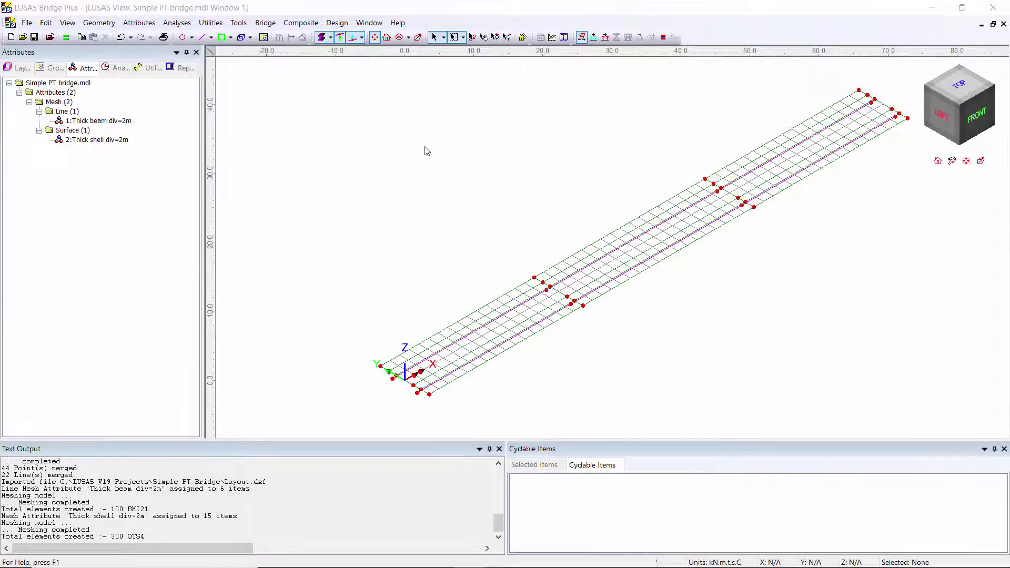
click(593, 101)
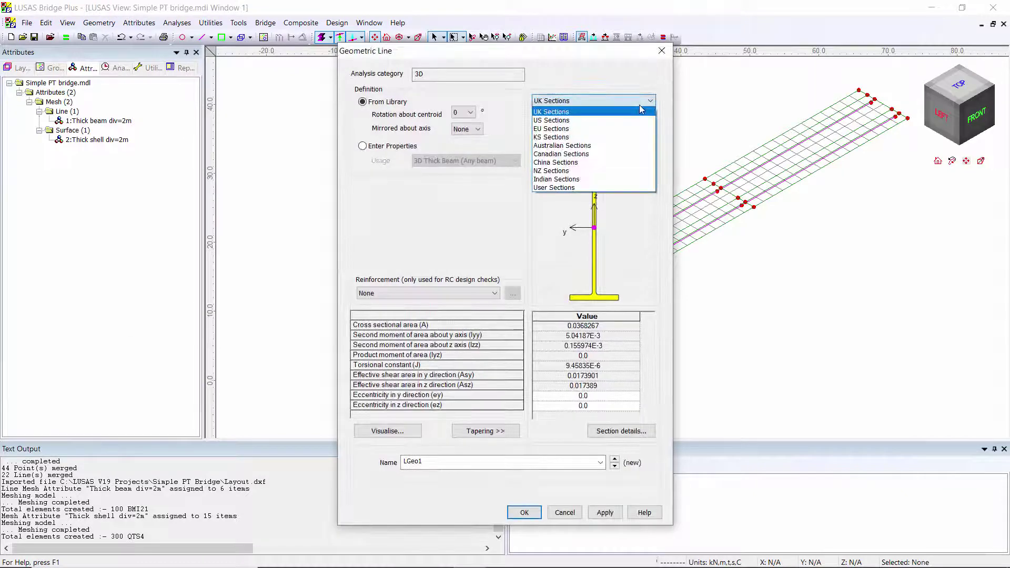
click(590, 187)
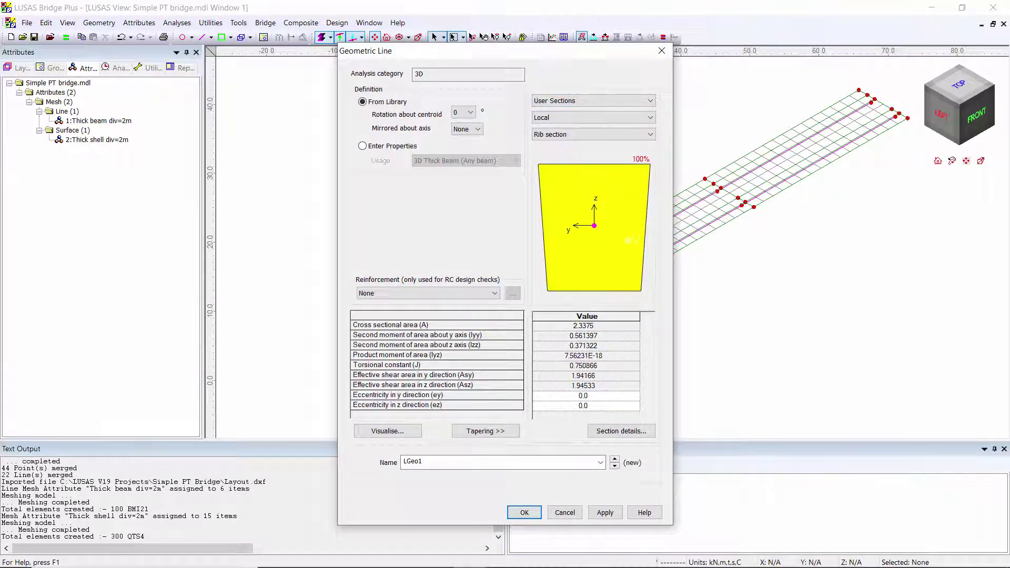
click(524, 513)
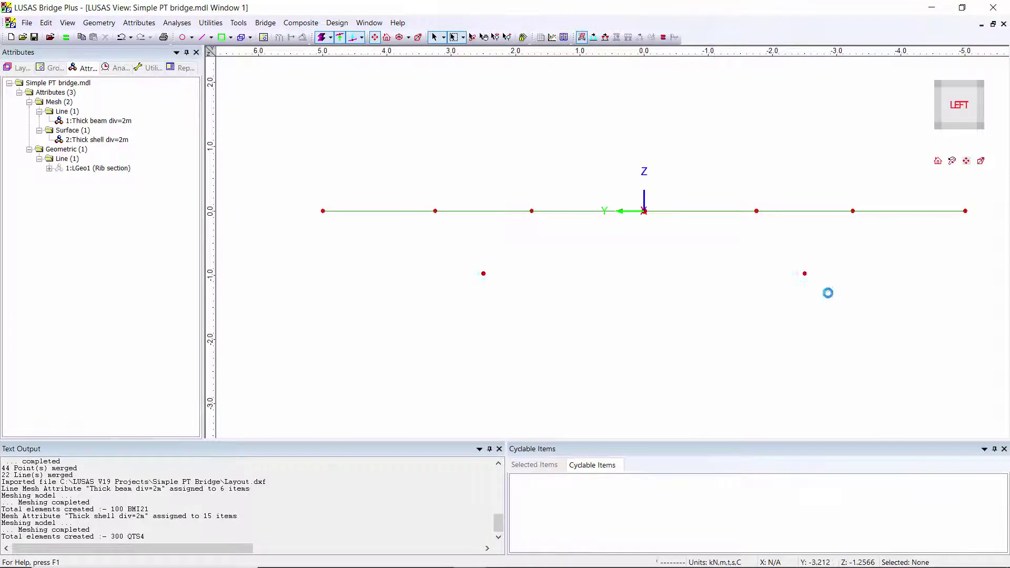
Step: Assign the "Rib section" geometric attribute to the two beam lines below the deck in Analysis 1
click(399, 37)
click(118, 168)
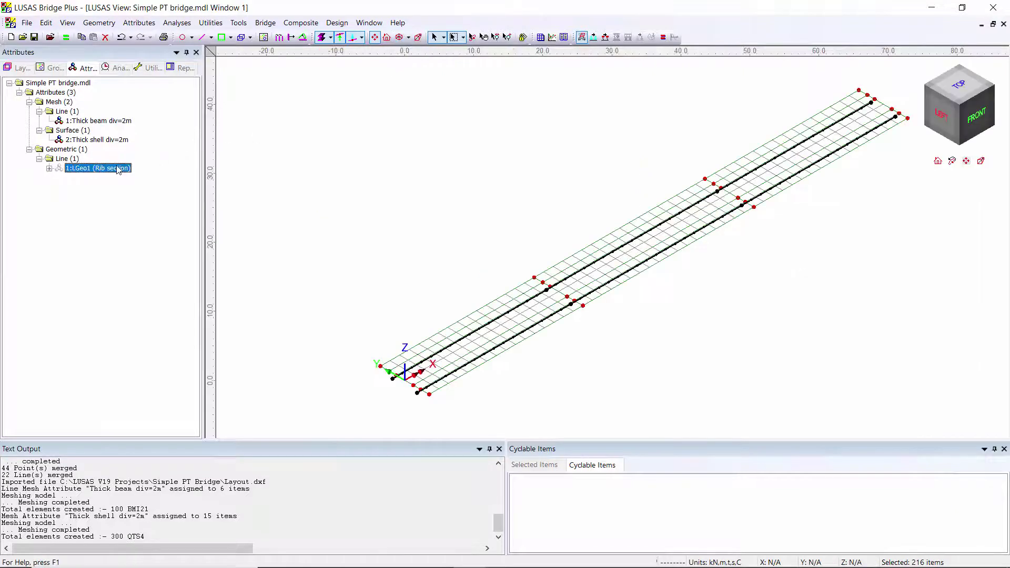
drag(118, 168, 453, 202)
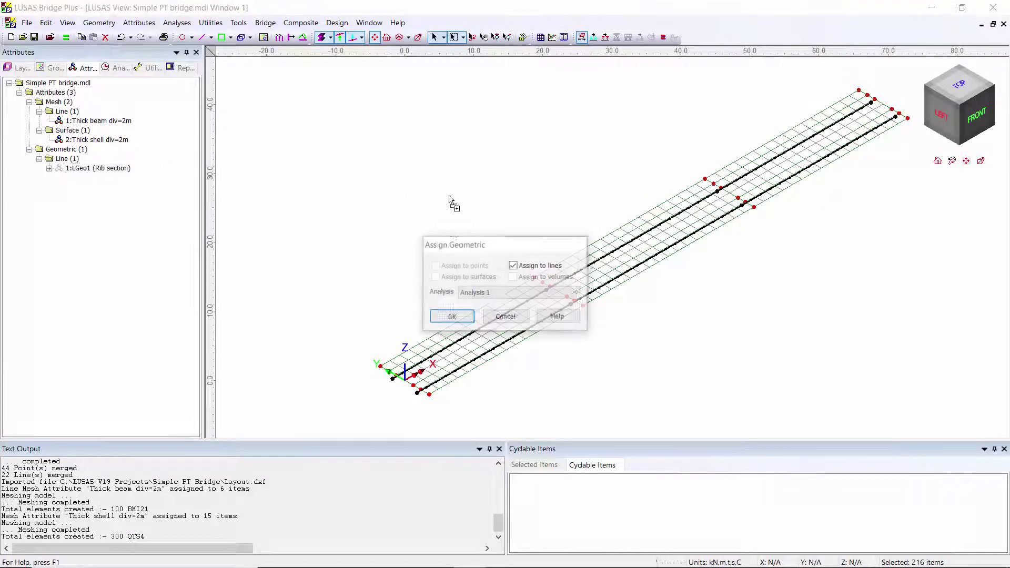
click(452, 317)
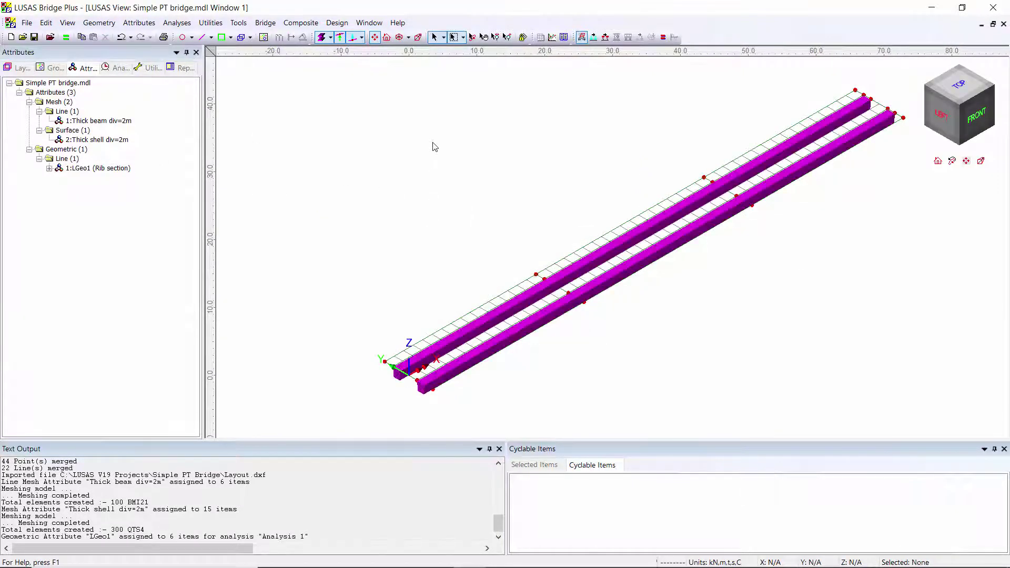
Step: Define a geometric surface attribute with a thickness of 0.3, named "Thickness=0.3m"
click(139, 23)
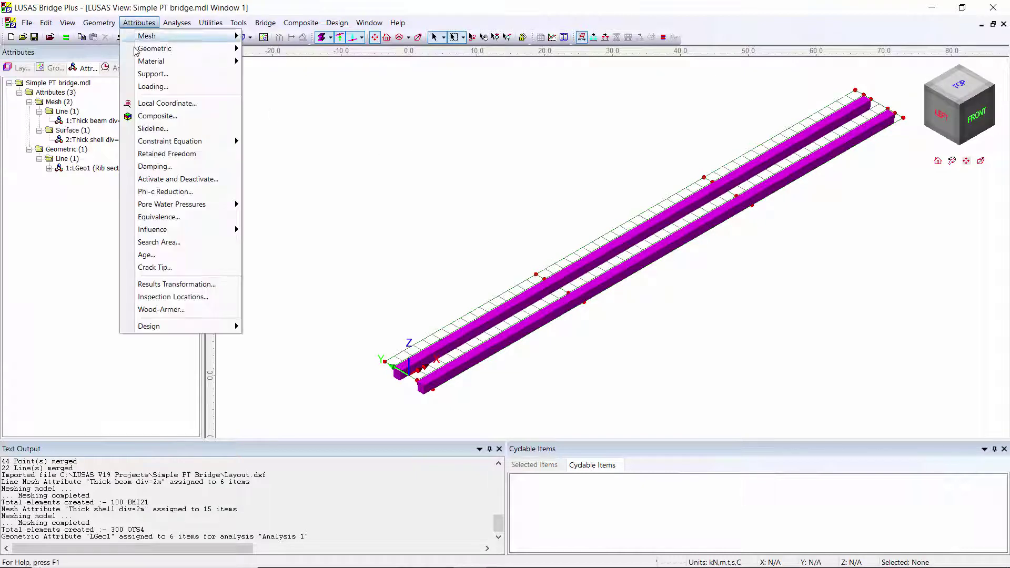
mouse_move(174, 48)
click(294, 129)
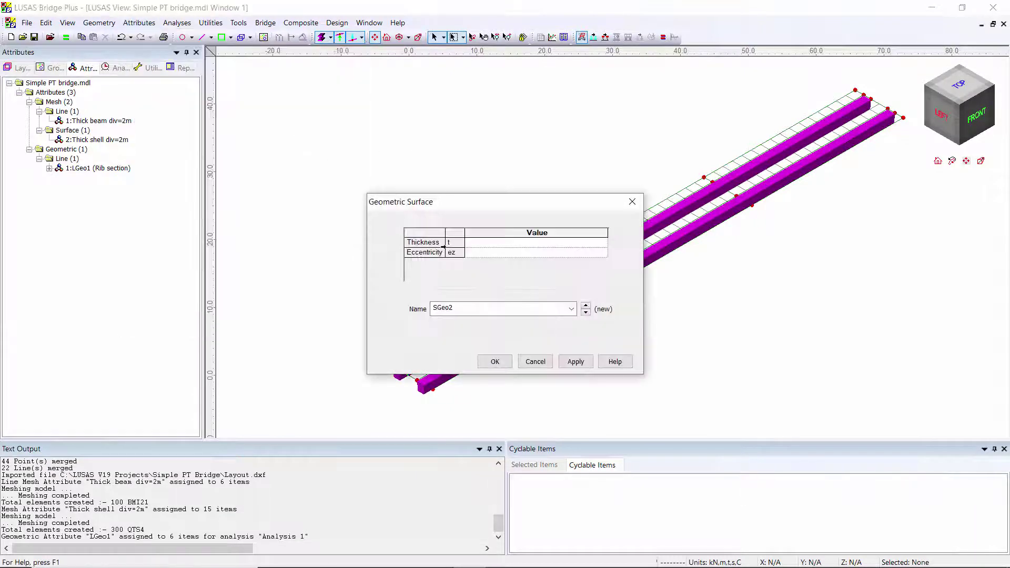
click(501, 244)
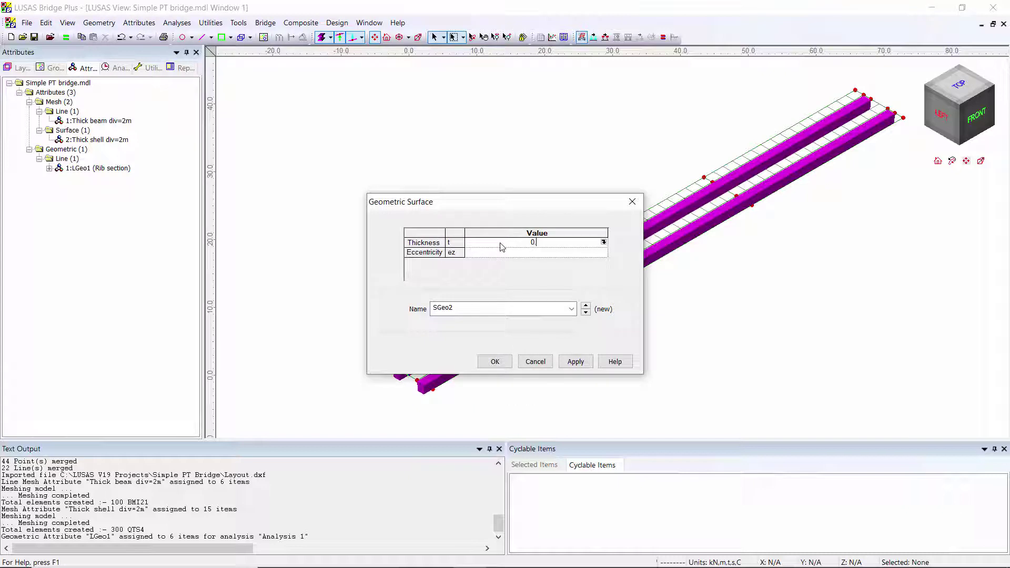
click(490, 311)
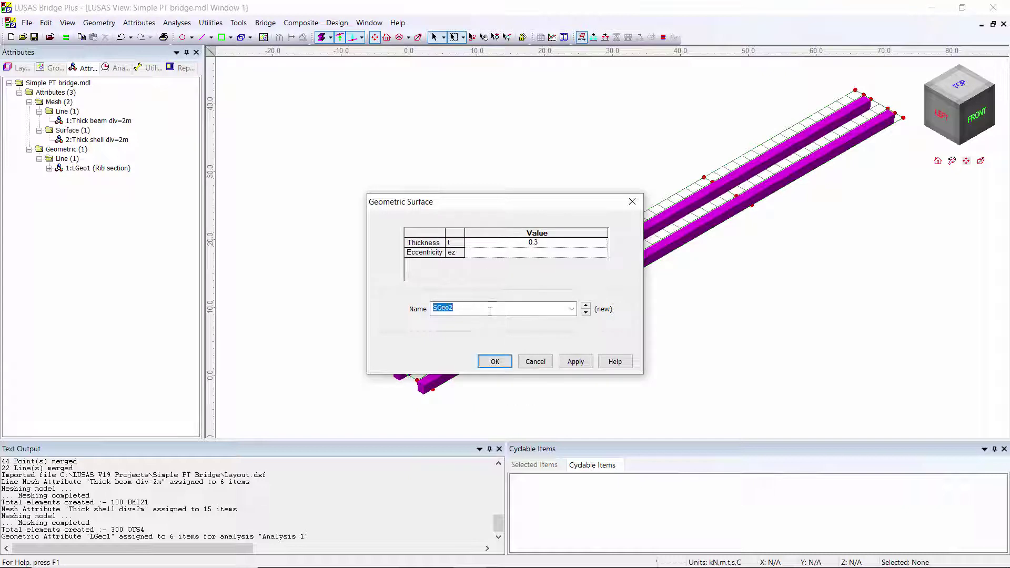
text(Thickness=0.3m)
click(494, 362)
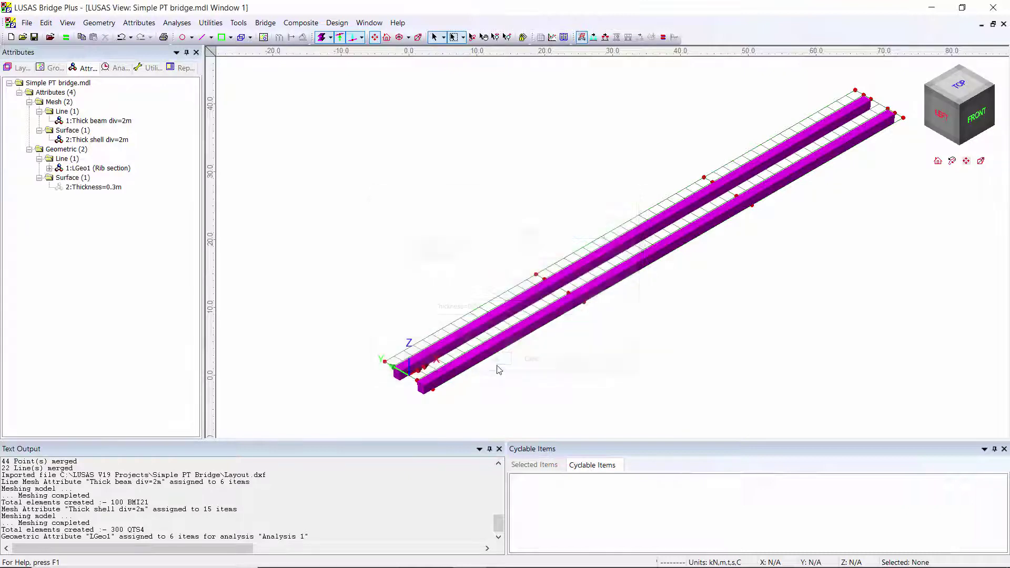
Step: Assign the "Thickness=0.3m" attribute to all the deck surfaces, selected in the end view
click(941, 115)
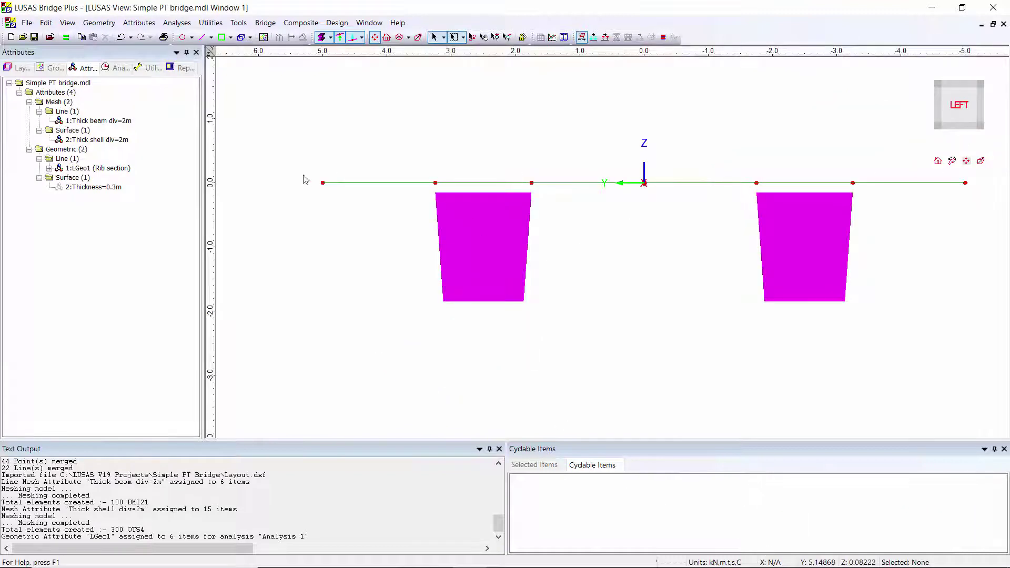
mouse_move(294, 173)
mouse_down()
mouse_move(814, 165)
mouse_move(1006, 193)
mouse_up()
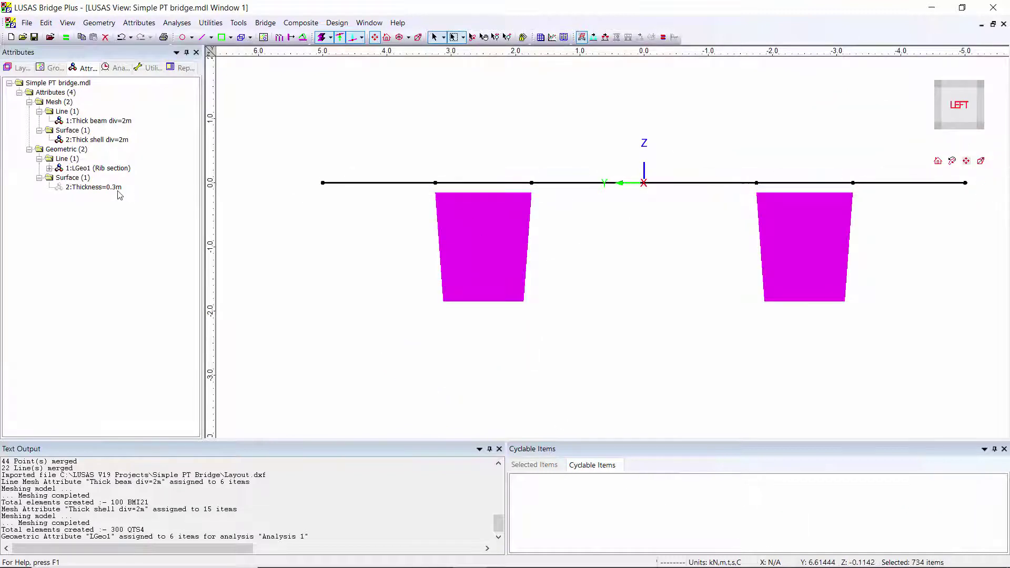
drag(117, 187, 406, 192)
click(451, 316)
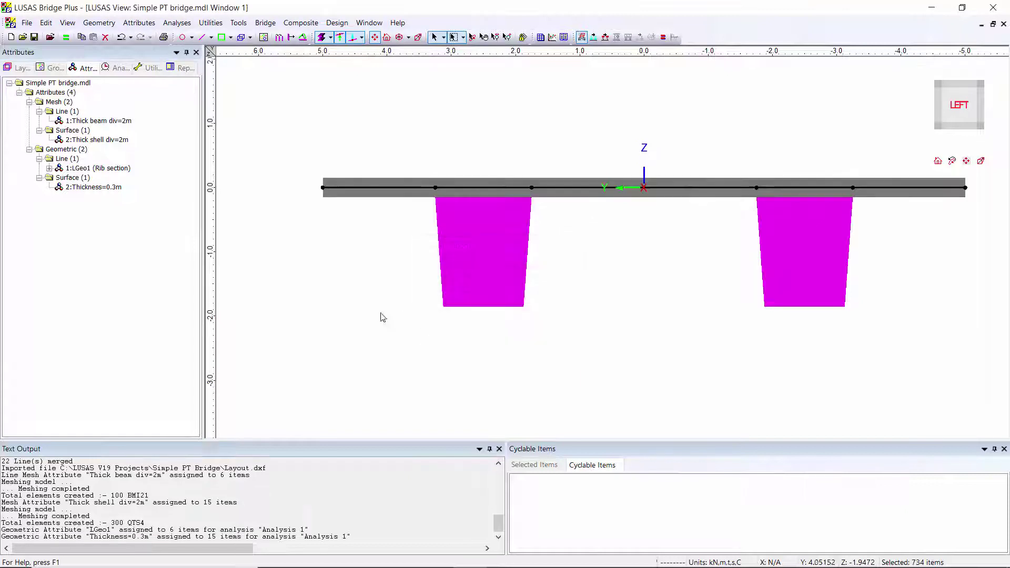
Step: Turn off the geometric cross-section visualisation and point out the beam line at Y = 2.5 and the adjacent deck line at about Y = 3.25
click(400, 38)
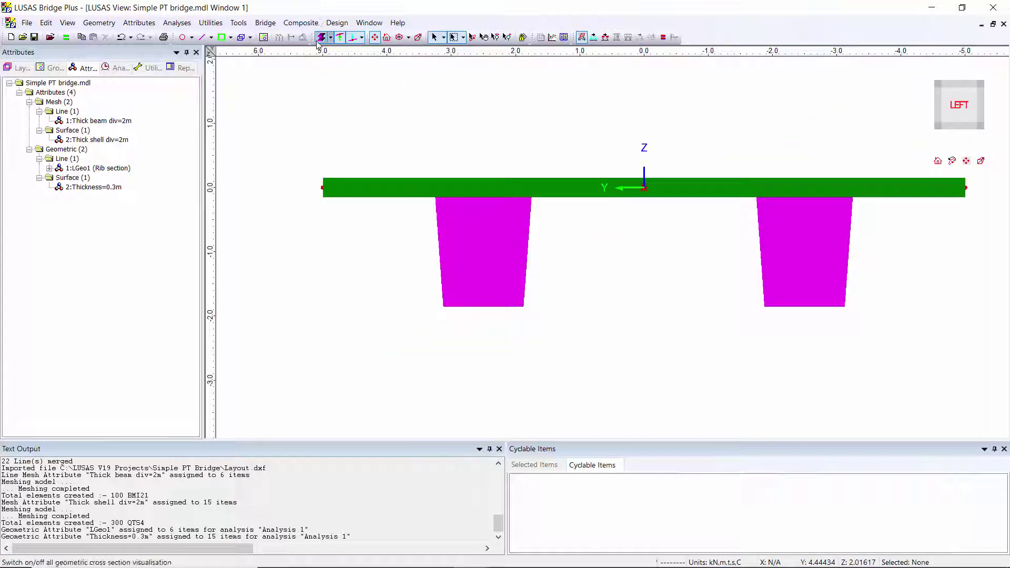
click(322, 38)
drag(474, 234, 514, 284)
drag(430, 174, 443, 202)
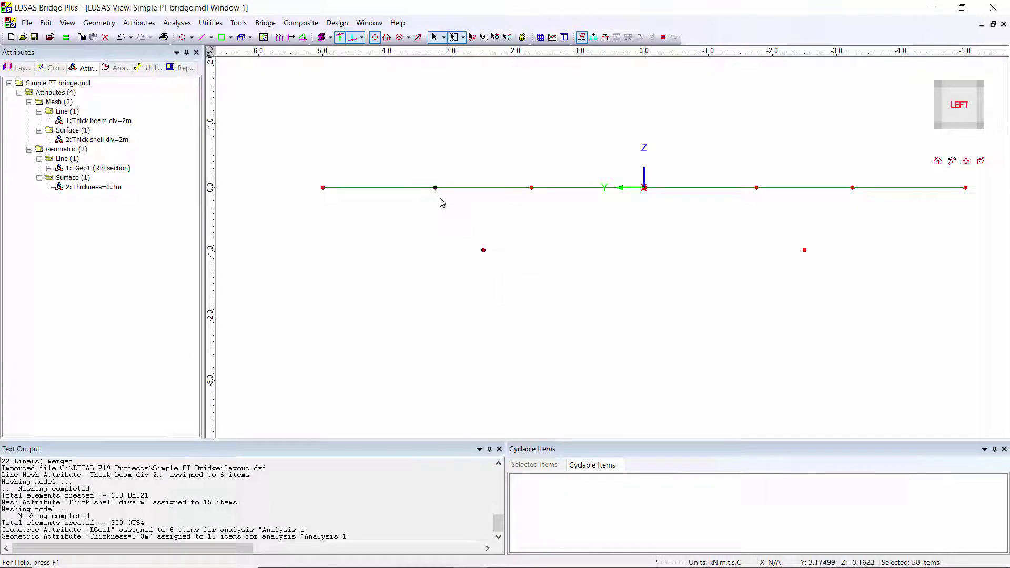
click(443, 200)
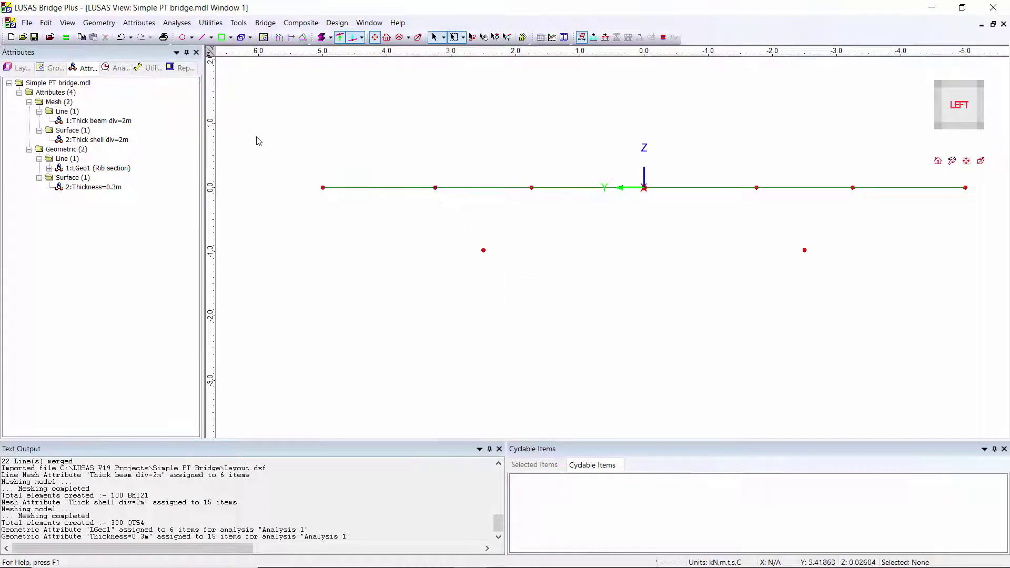
Step: Define four normal tied mesh constraints with rigid constraints enabled, named TMN1, TMN2, TMN3 and TMN4
click(139, 22)
mouse_move(224, 146)
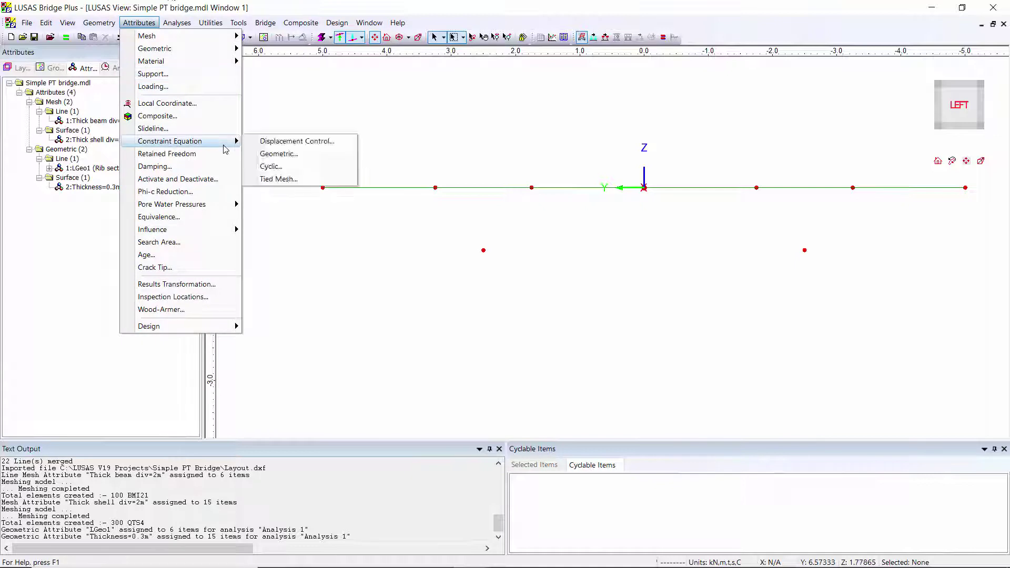
click(303, 178)
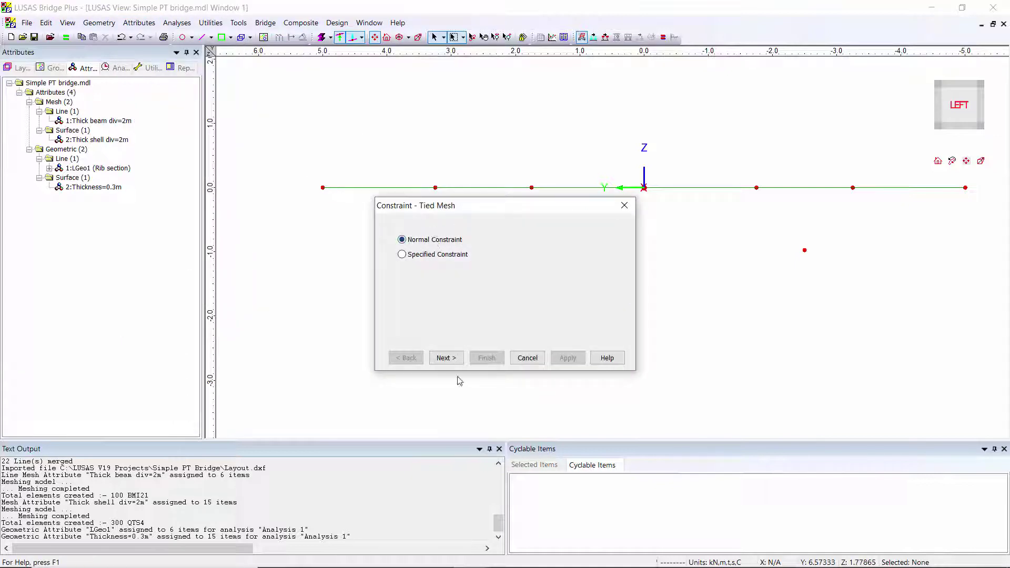
click(454, 360)
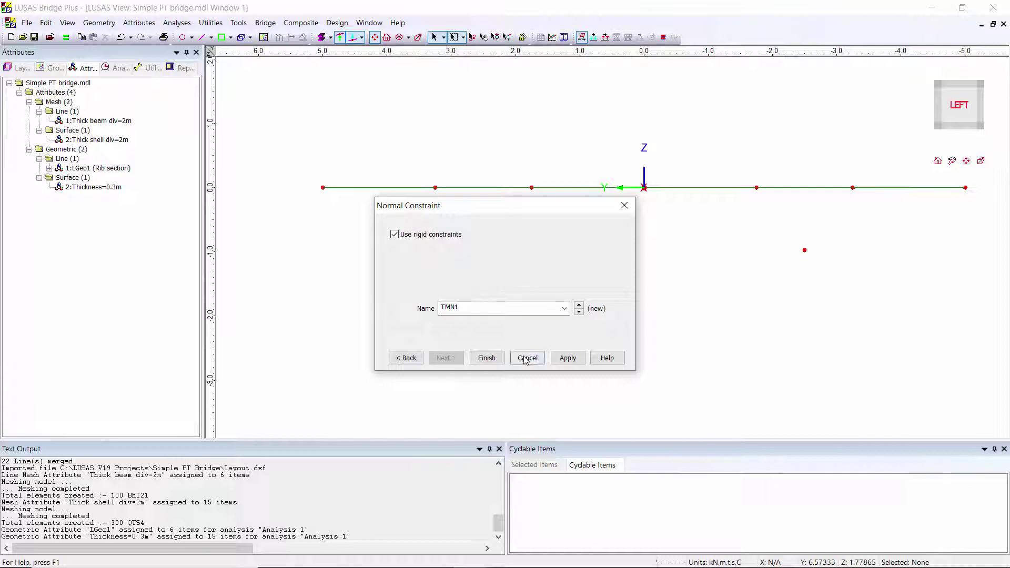
click(559, 358)
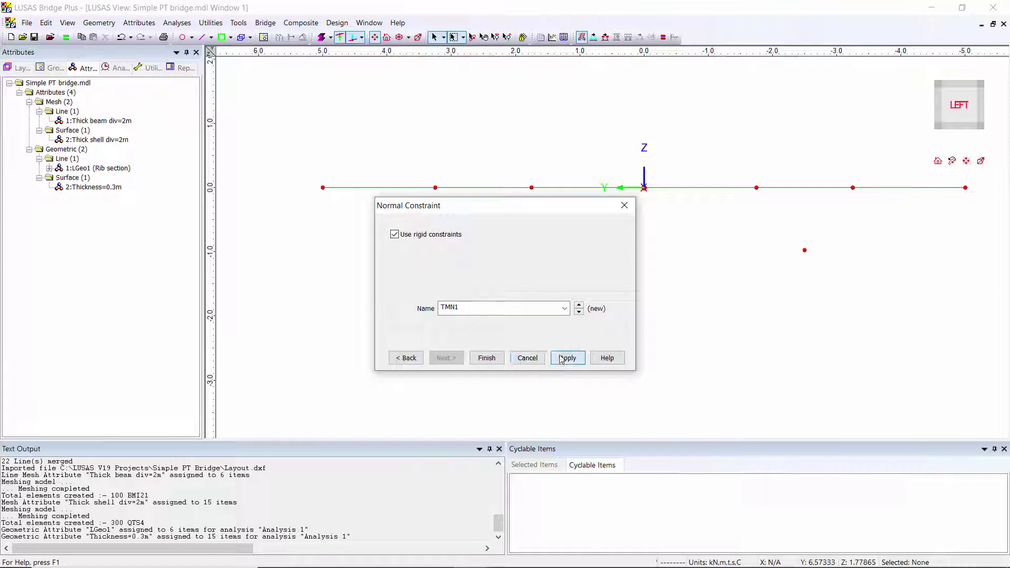
click(489, 310)
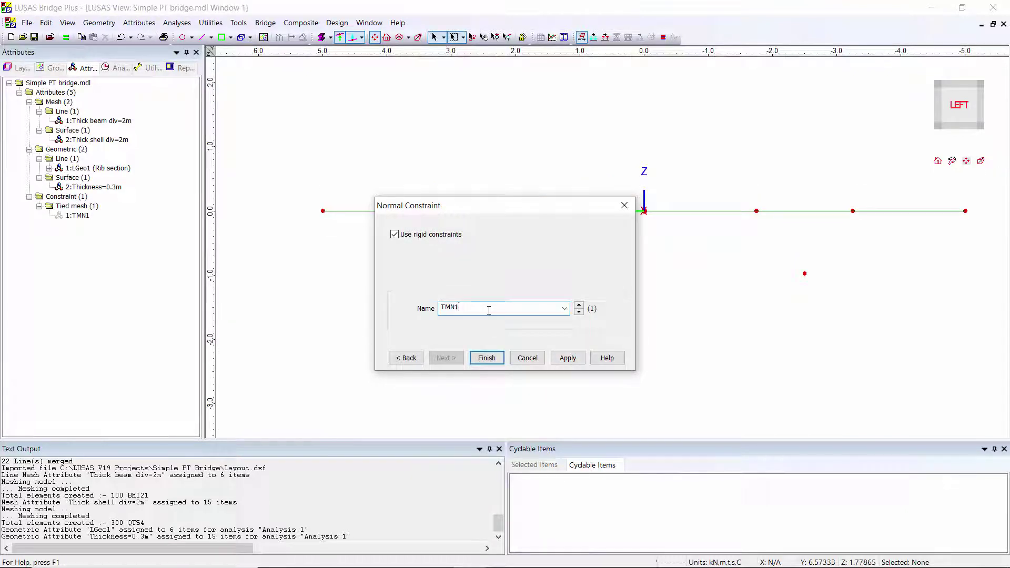
click(561, 357)
click(495, 308)
key(BackSpace)
click(568, 358)
click(511, 309)
click(482, 362)
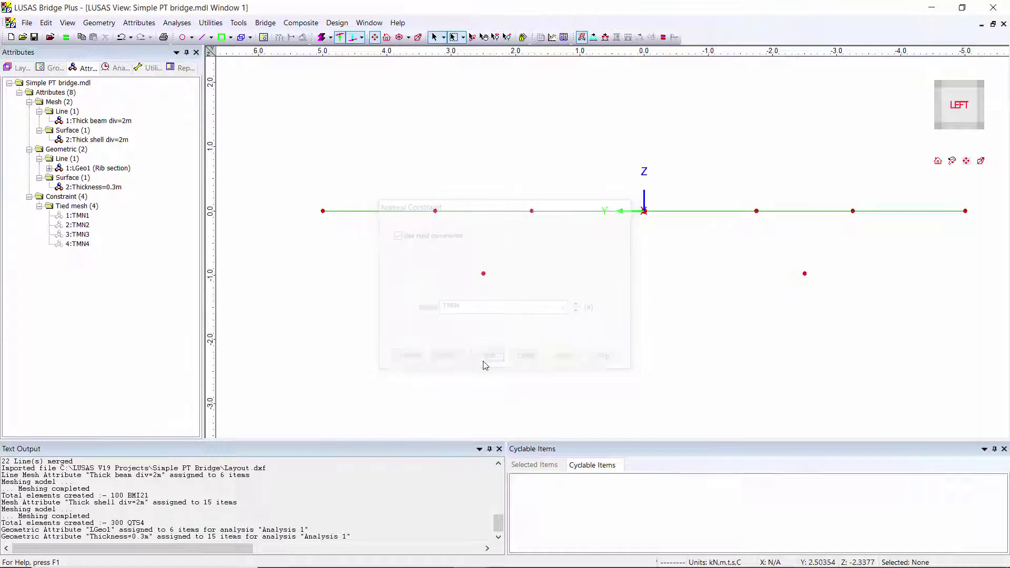
Step: Assign TMN1 as master to the beam line at Y = 2.5 and as slave to the deck line at about Y = 3.25, for all loadcases
drag(476, 262, 516, 313)
drag(77, 220, 354, 265)
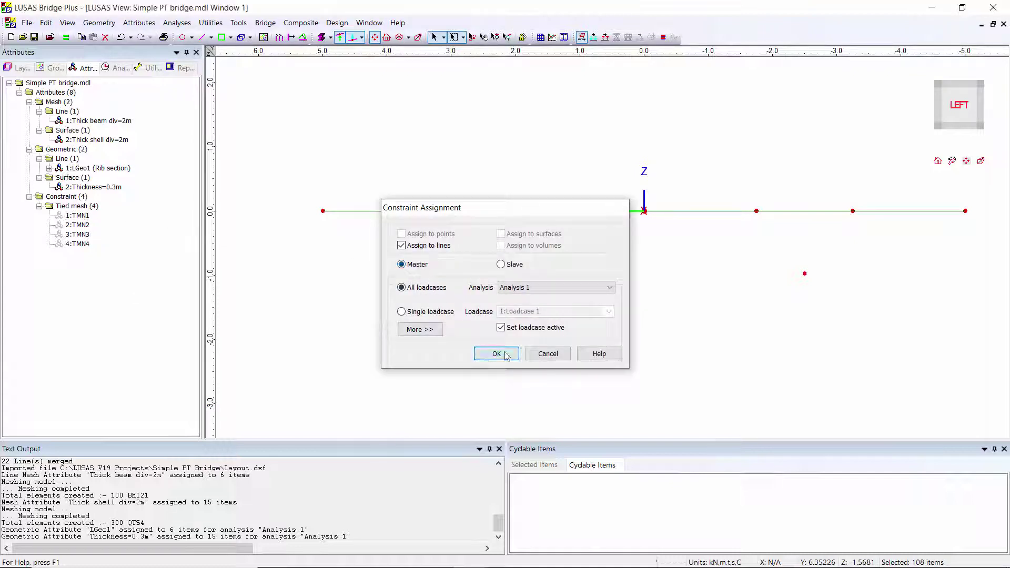
click(478, 359)
click(450, 237)
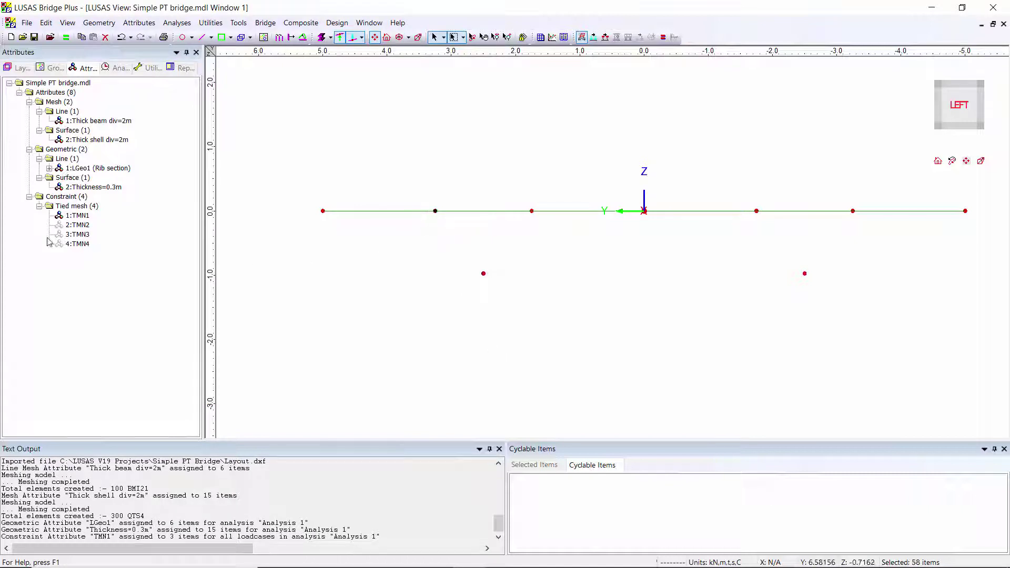
drag(79, 215, 392, 251)
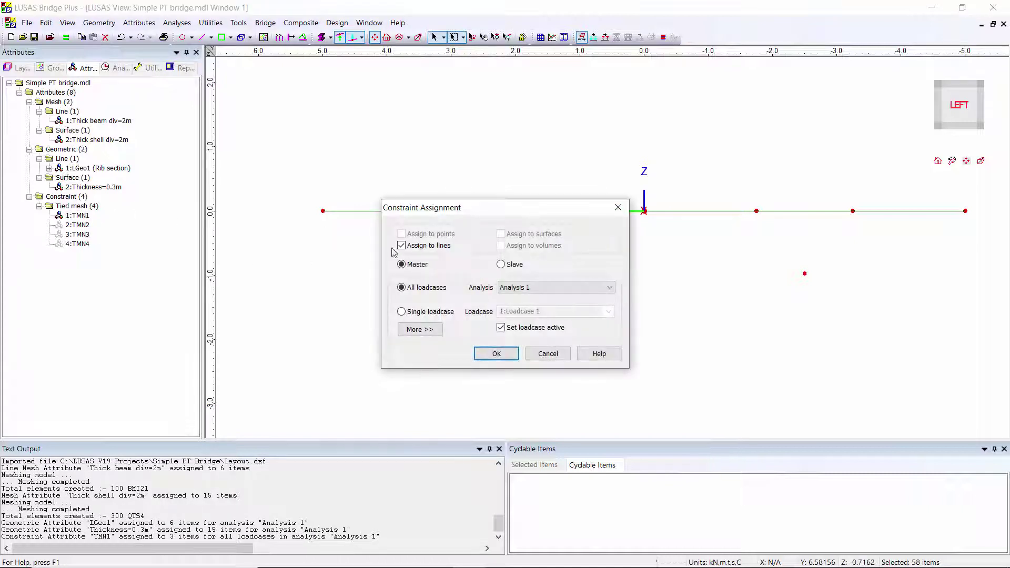
click(502, 265)
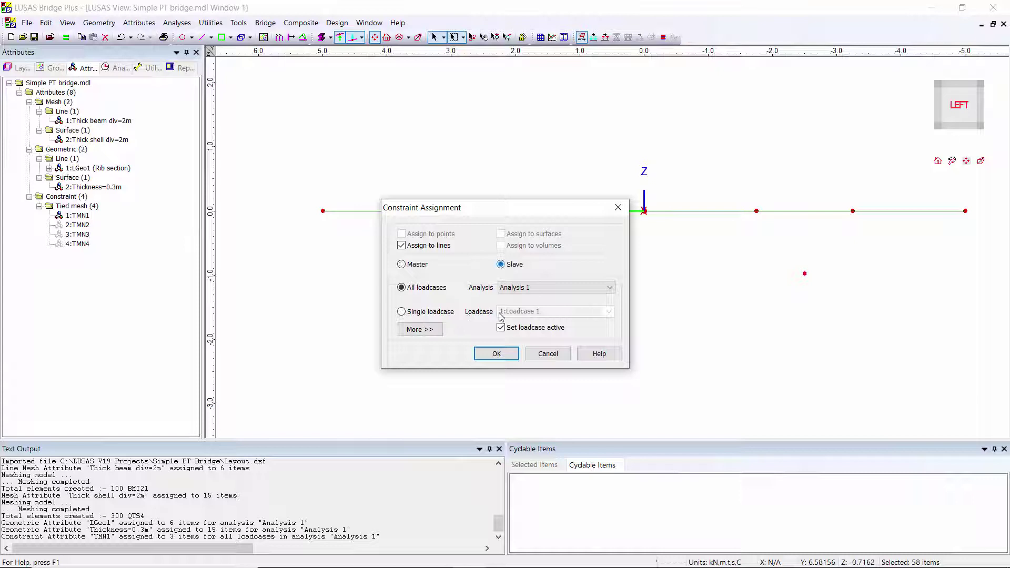
click(499, 354)
Step: Assign TMN2 as master to the beam line at Y = 2.5 and as slave to the deck line at about Y = 1.75
drag(470, 267, 495, 296)
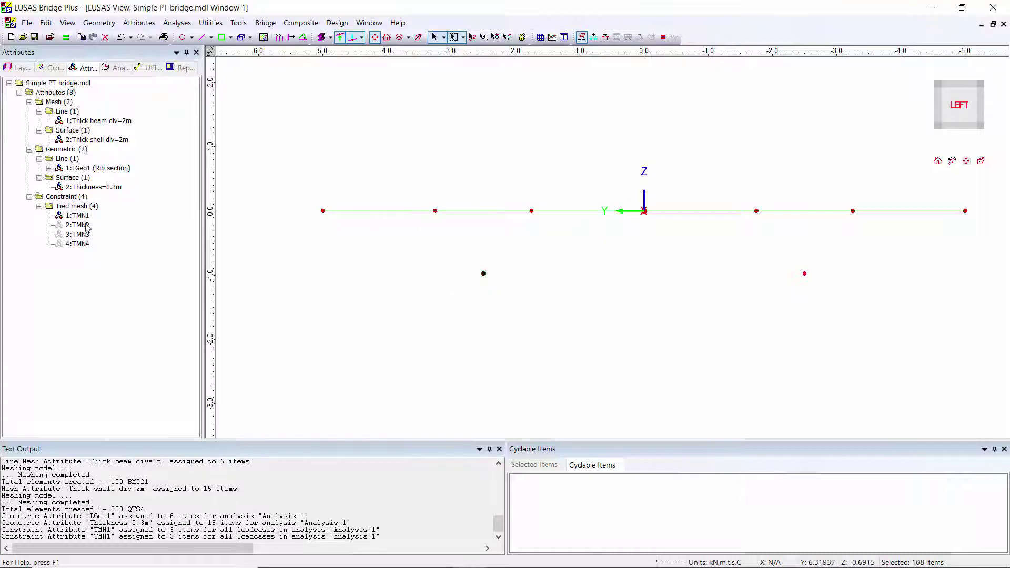
drag(78, 225, 427, 330)
click(496, 351)
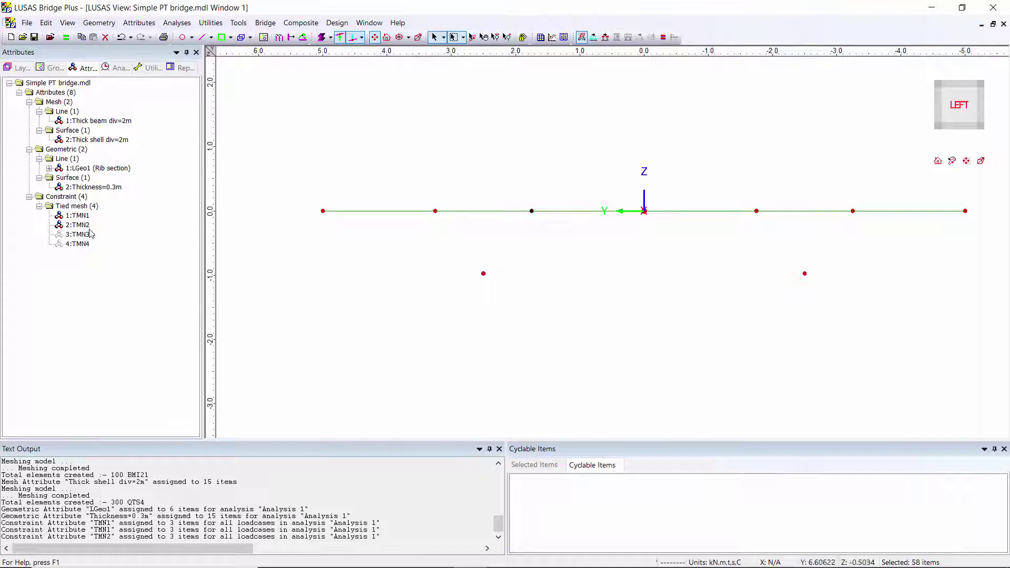
drag(84, 234, 526, 282)
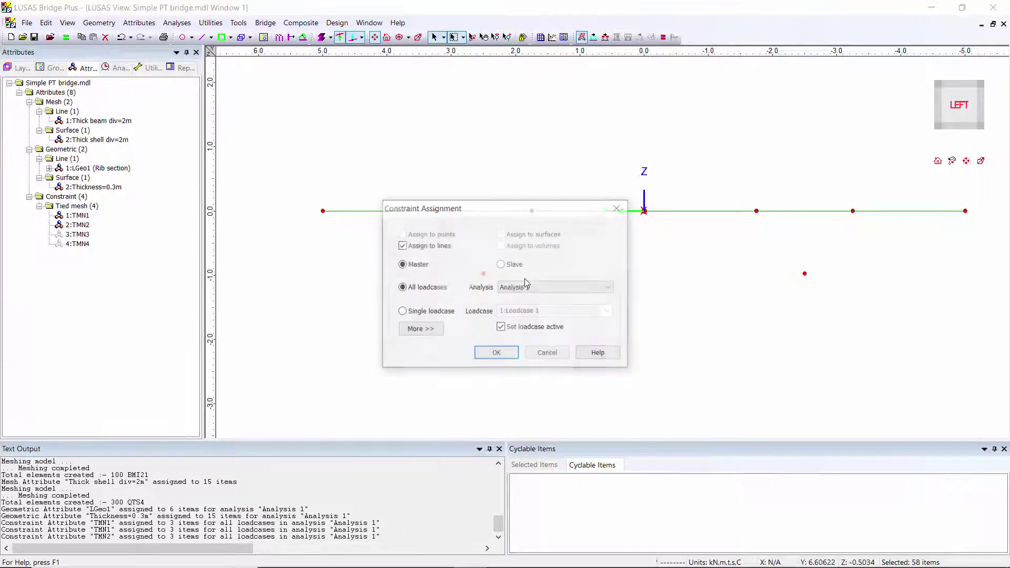
click(497, 353)
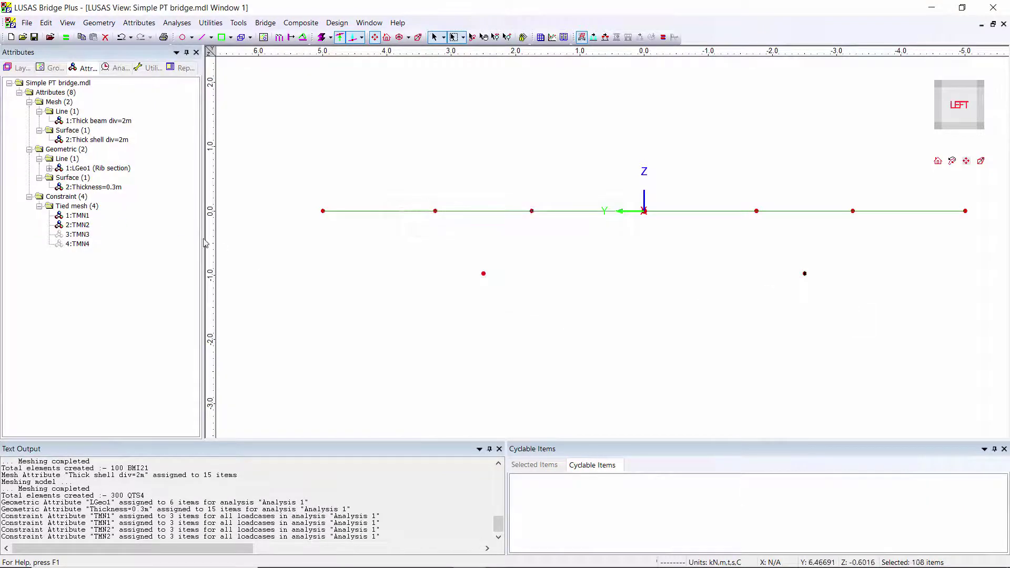
Step: Assign the TMN3 tied mesh constraint as master to the beam line at Y = -2.5 for all loadcases
drag(101, 234, 510, 296)
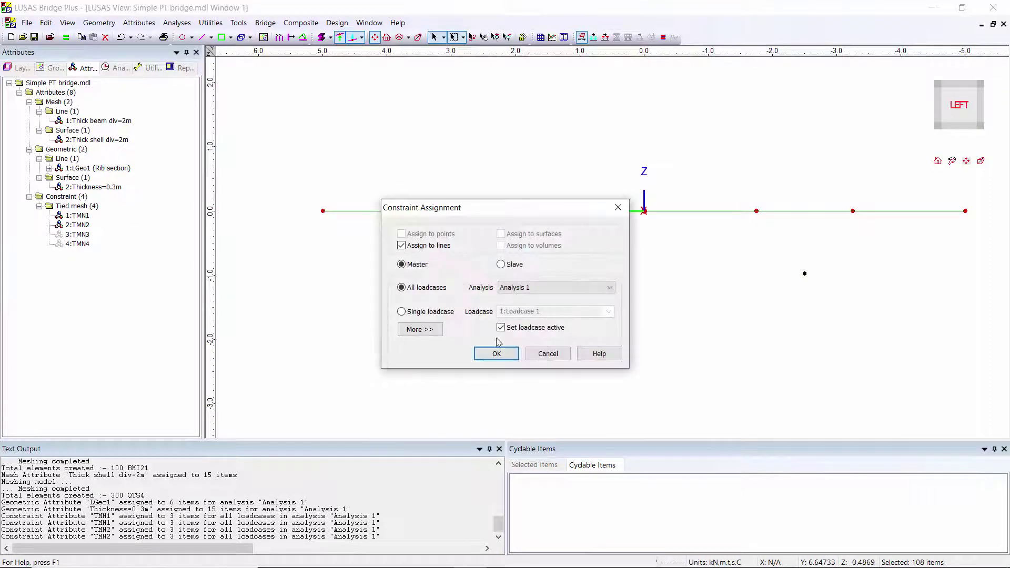
click(496, 352)
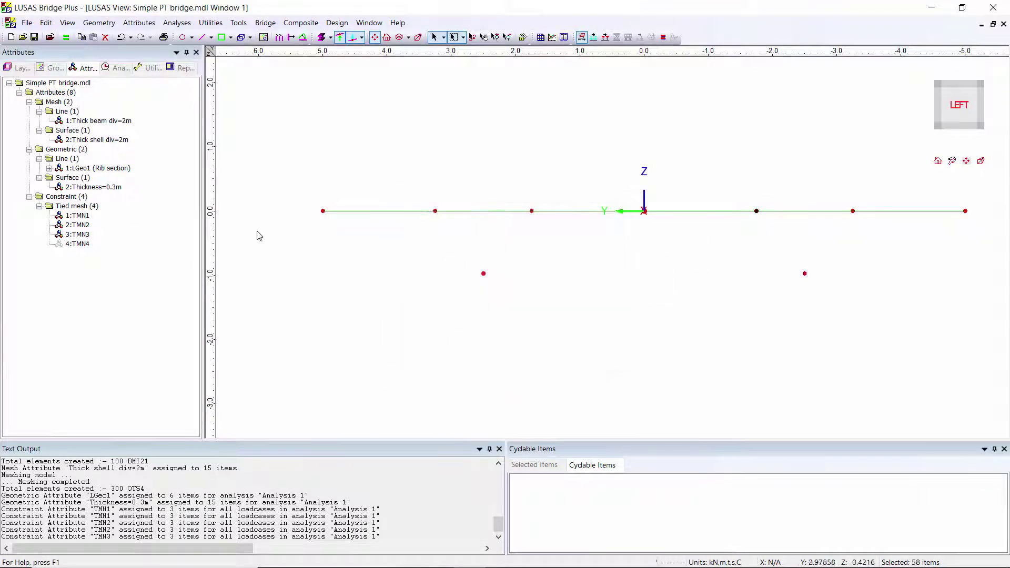
Step: Assign TMN3 as slave to the deck line at about Y = -1.75 for all loadcases
drag(77, 244, 512, 263)
click(502, 265)
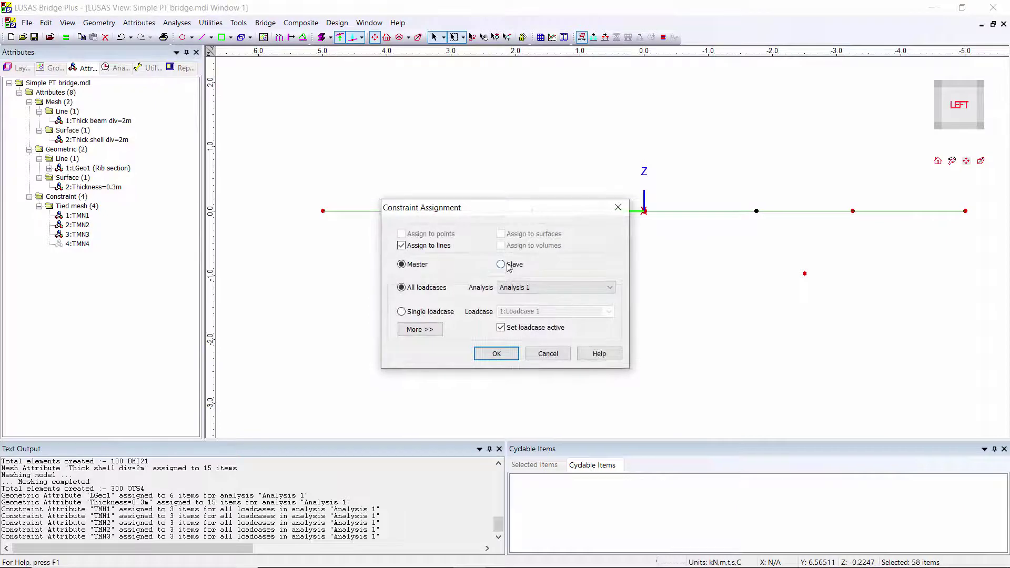
click(498, 354)
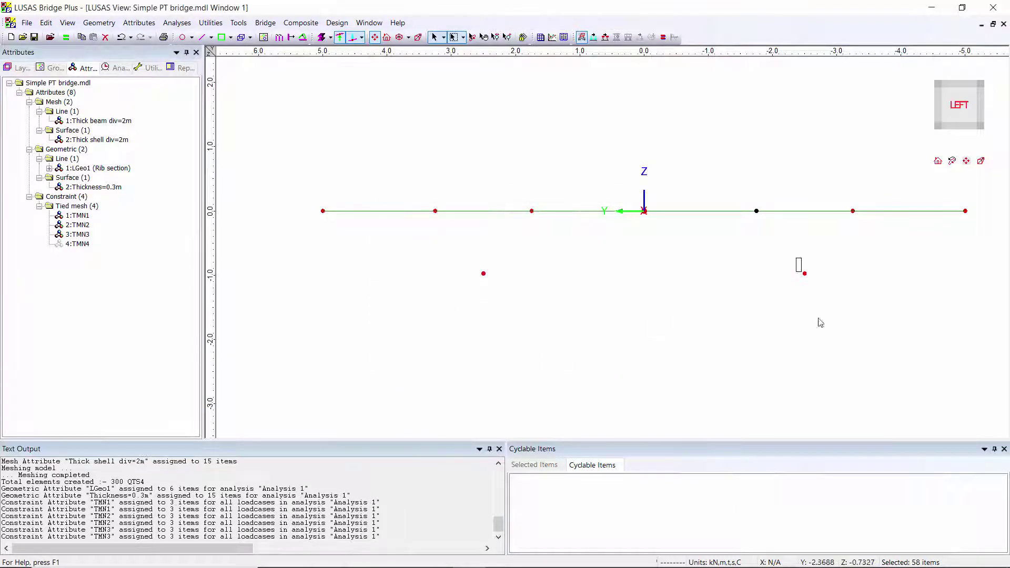
Step: Assign TMN4 as master to the beam line at Y = -2.5 and as slave to the deck line at about Y = -3.25
drag(78, 244, 509, 316)
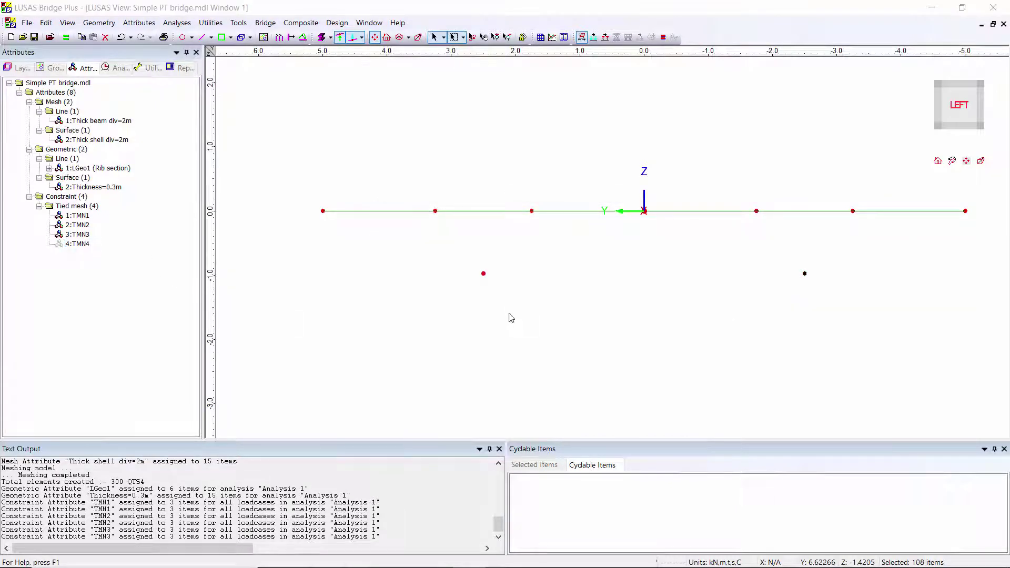
click(497, 353)
drag(836, 204, 873, 244)
drag(84, 248, 553, 300)
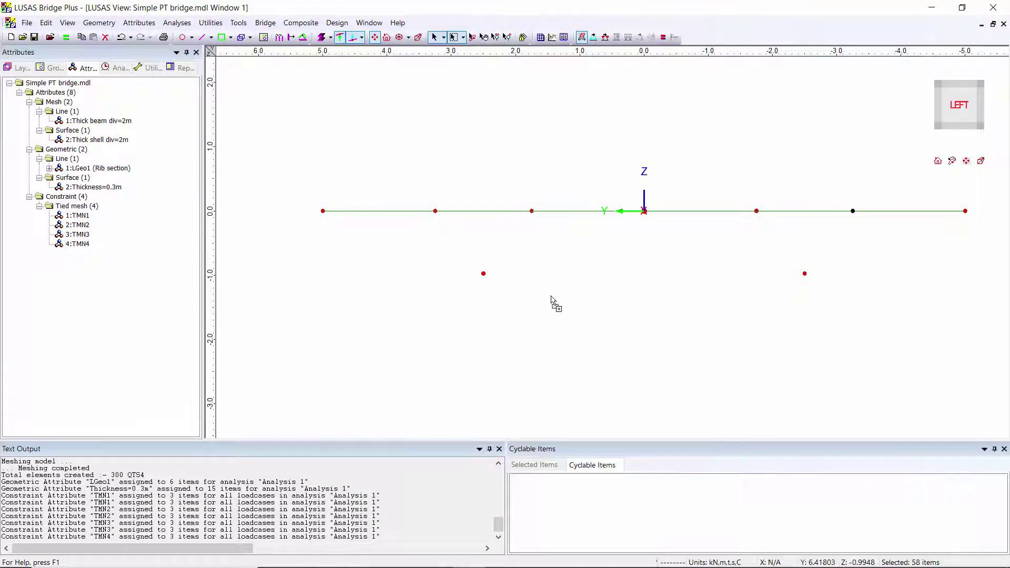
click(496, 354)
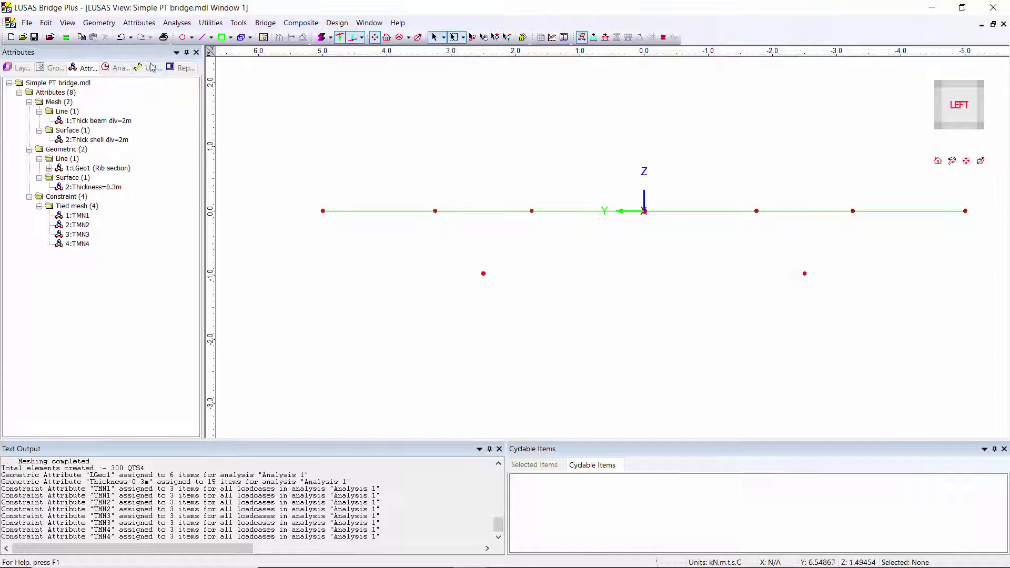
Step: Create a UK concrete material from the material library using standard EN1992-2:2005 and grade C40/50
click(134, 24)
mouse_move(158, 61)
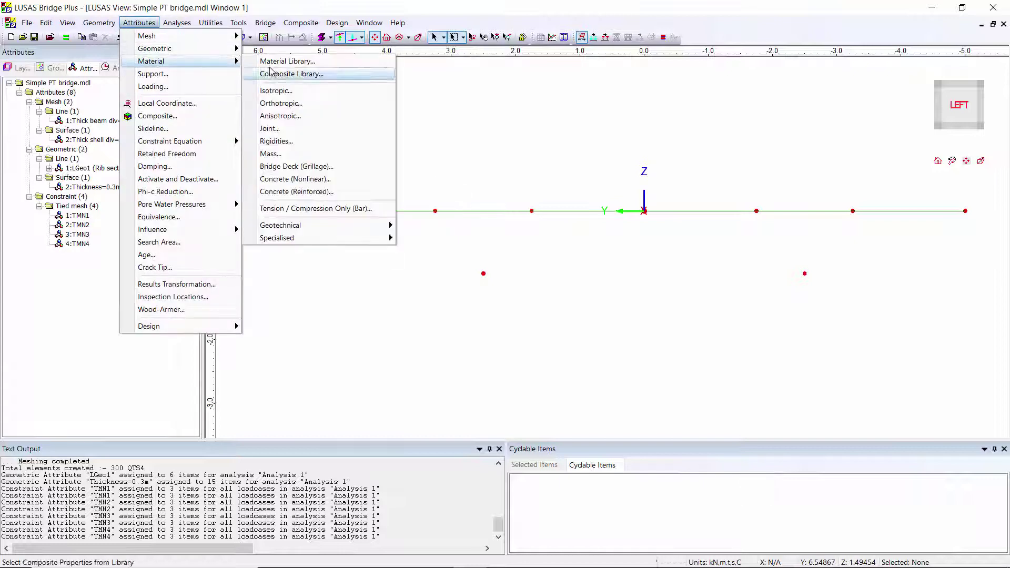
click(310, 62)
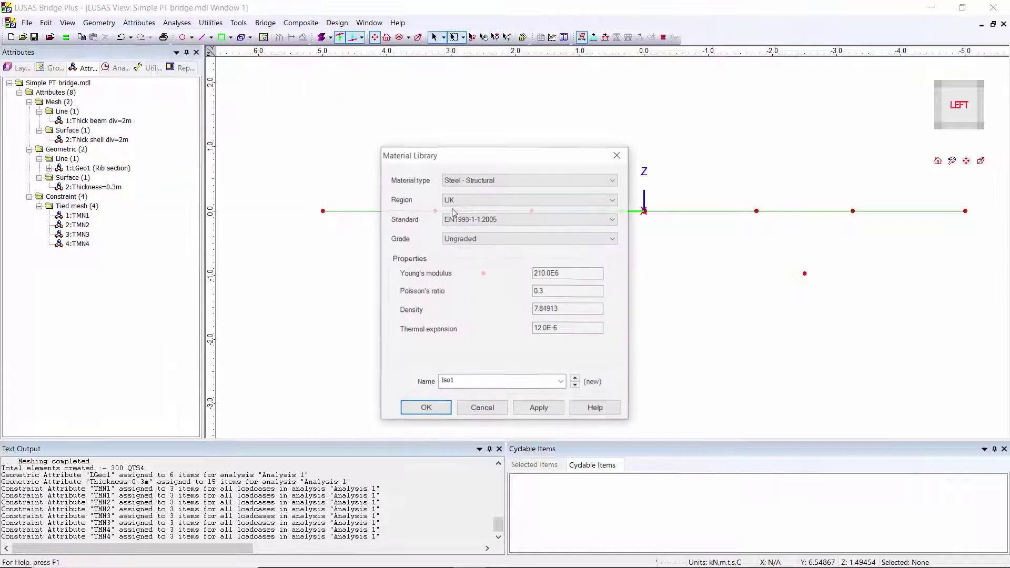
click(563, 180)
click(496, 224)
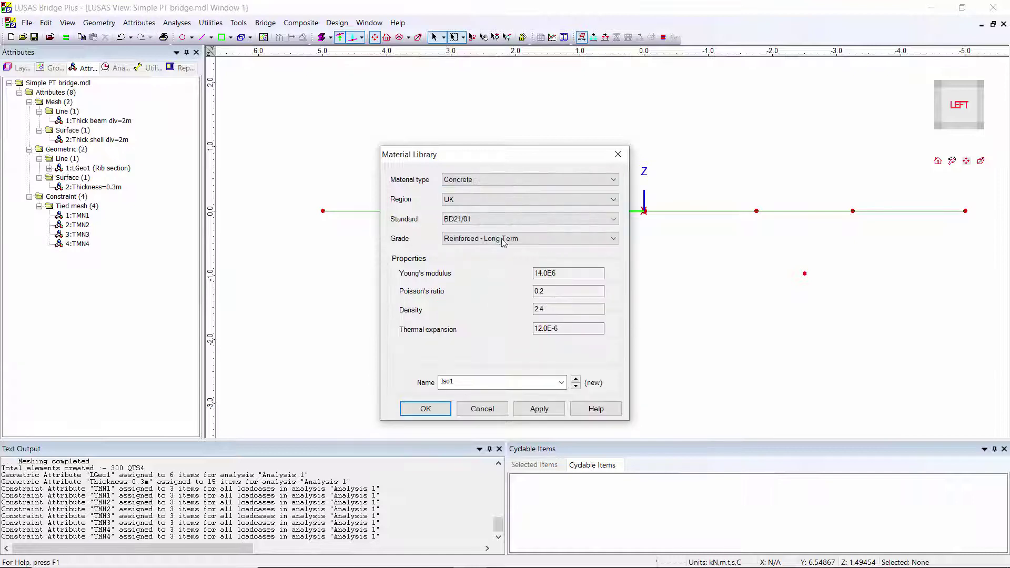
click(526, 219)
click(513, 272)
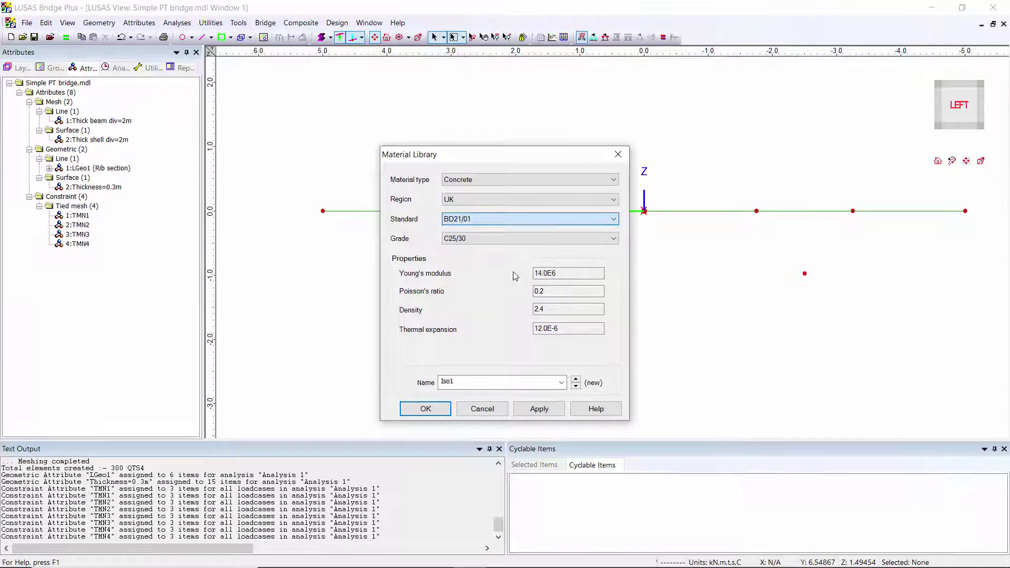
click(510, 240)
click(489, 274)
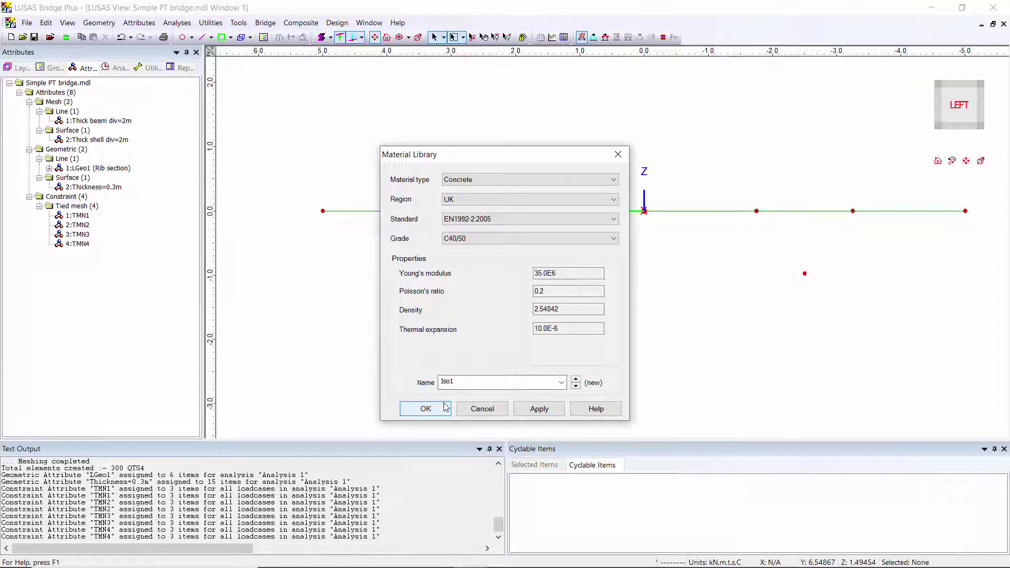
click(425, 409)
Step: Assign the C40/50 concrete material to both beam lines and to all deck surfaces for Analysis 1
drag(462, 253, 859, 308)
drag(98, 216, 450, 251)
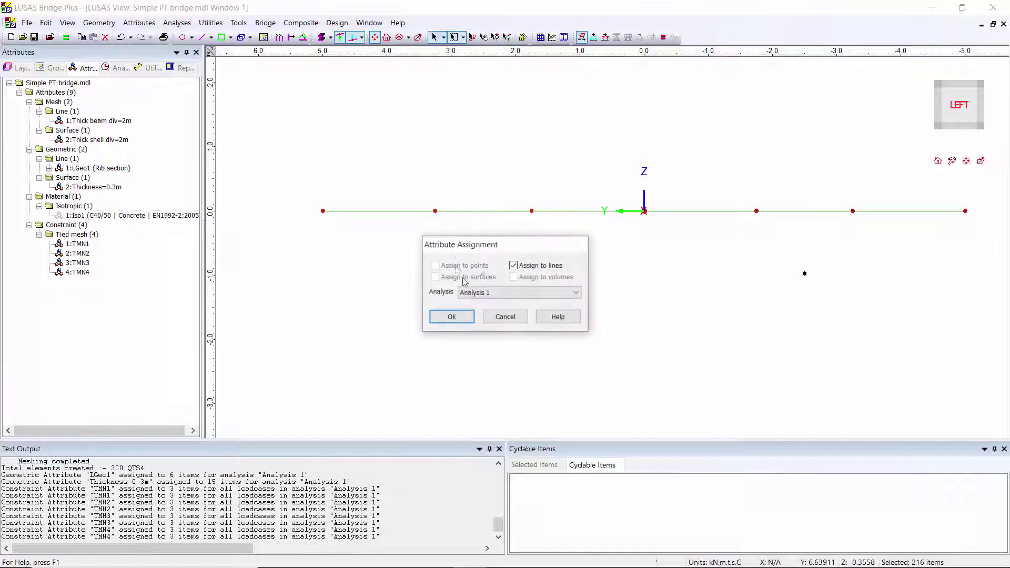
click(451, 316)
drag(292, 202, 983, 222)
drag(124, 217, 473, 275)
click(452, 315)
click(454, 321)
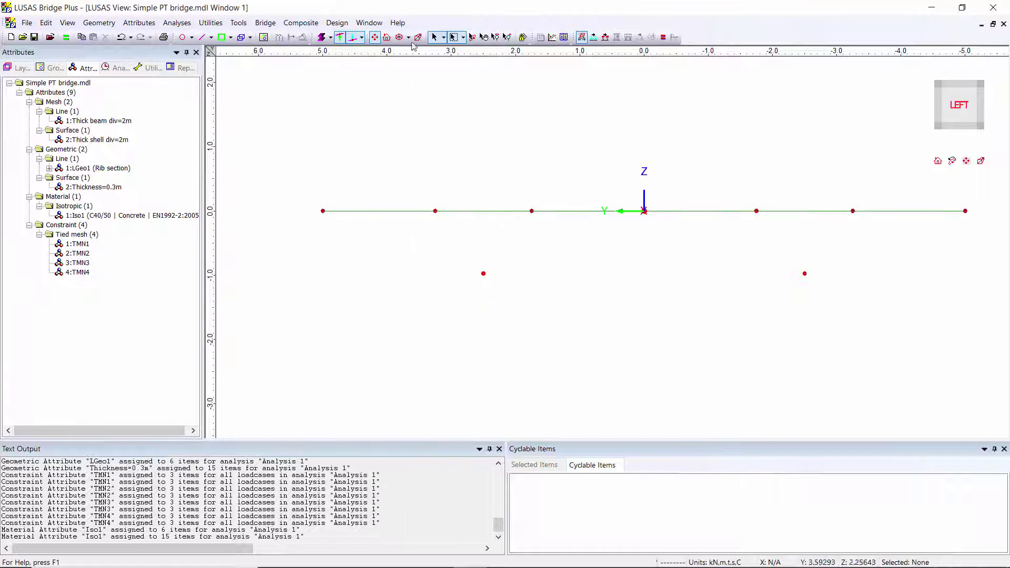
Step: Define a structural support named Pinned with translation fixed in X, Y and Z, showing the model in isometric view
click(388, 37)
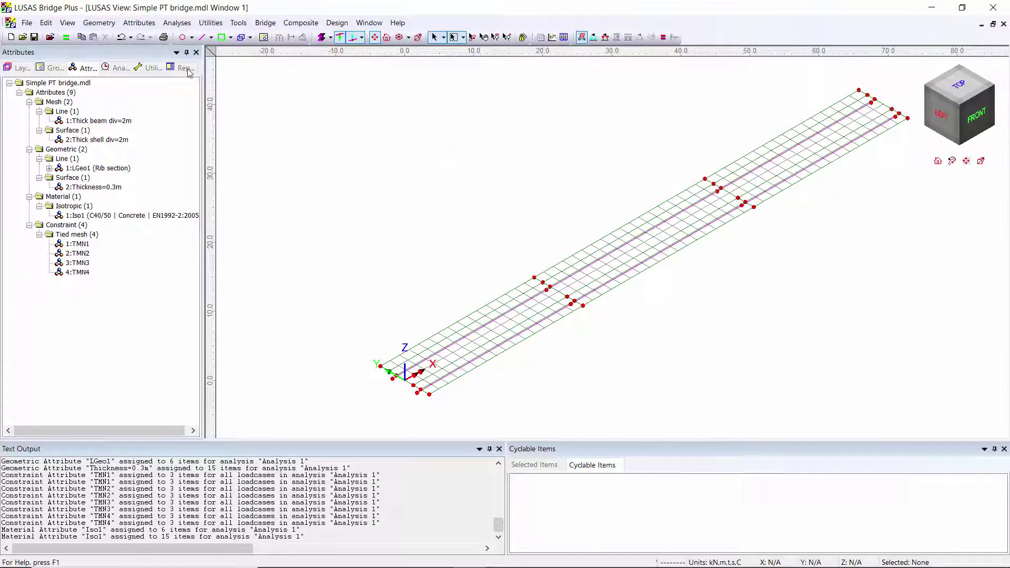
click(139, 23)
click(380, 274)
click(515, 161)
click(515, 178)
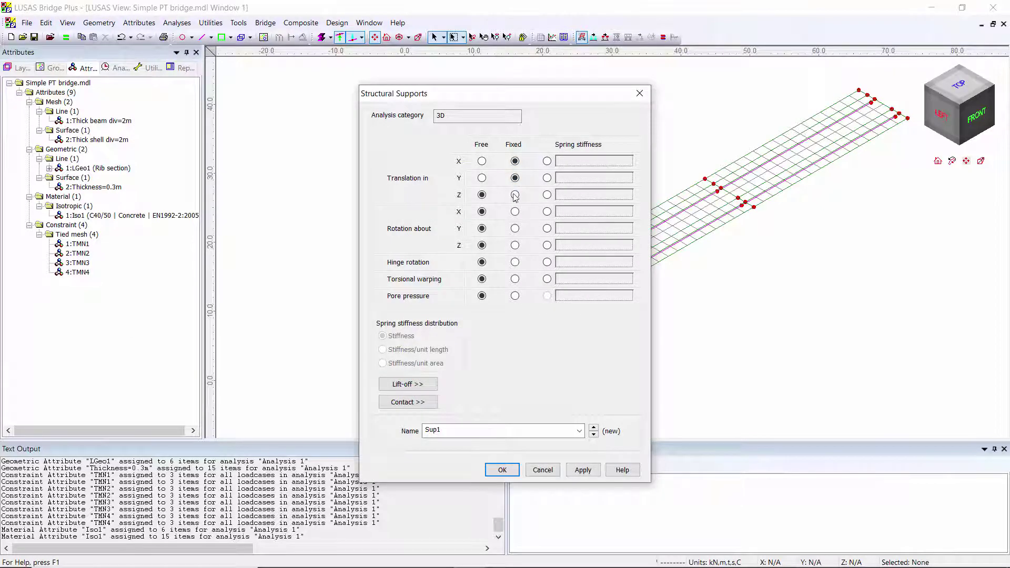
double_click(454, 430)
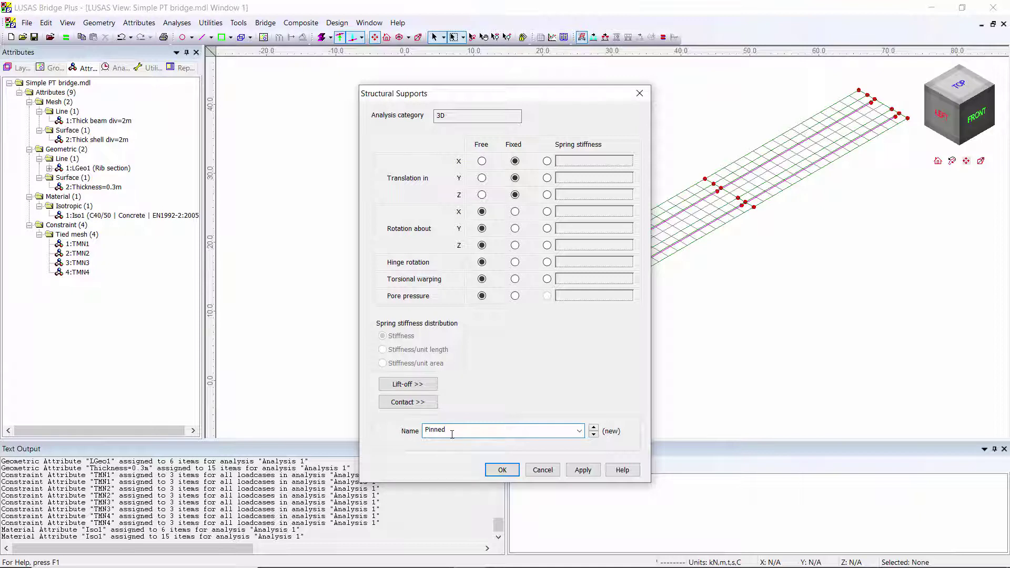
click(580, 471)
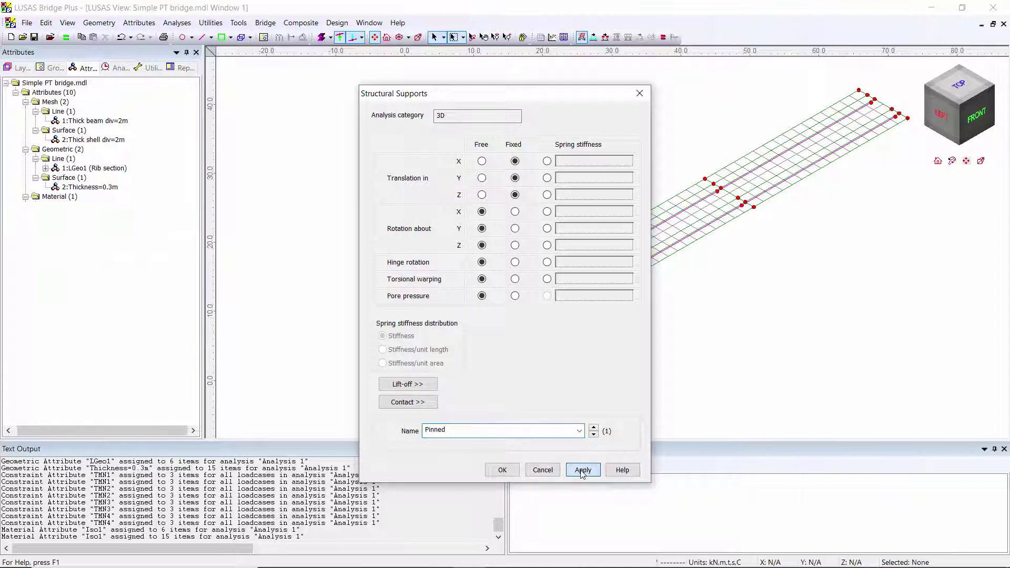
Step: Define a support named Guide with X translation free and Y and Z translations fixed
click(482, 161)
double_click(457, 429)
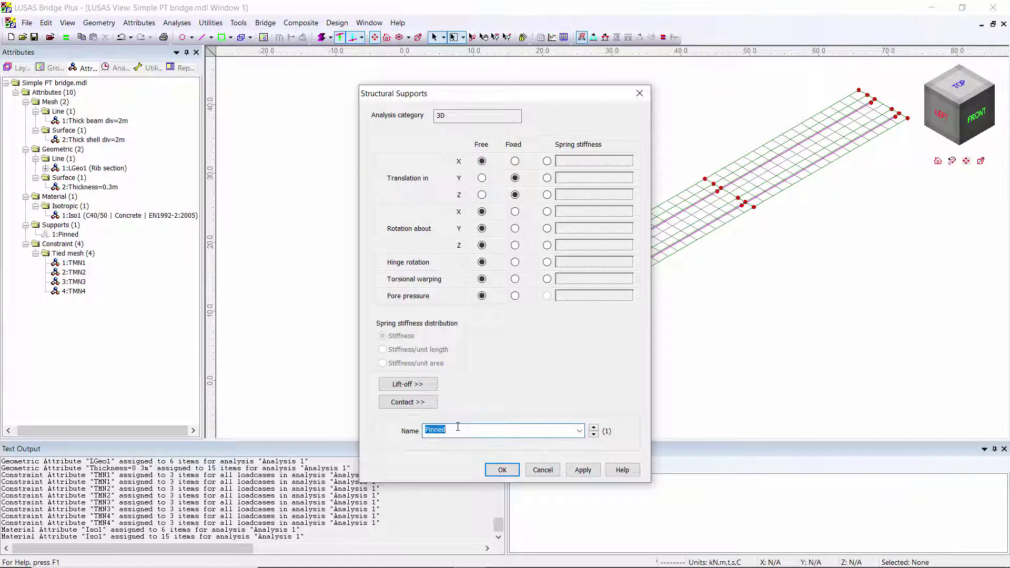
text(Guide)
click(582, 470)
Step: Define a support named Vertical with X and Y translations free and only Z translation fixed
double_click(480, 431)
text(Vertical)
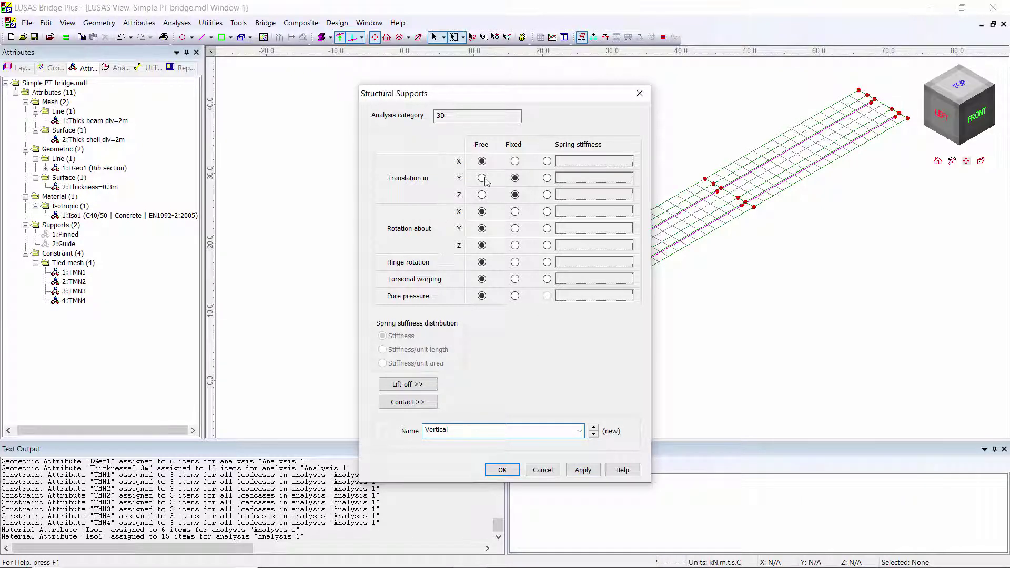
click(503, 470)
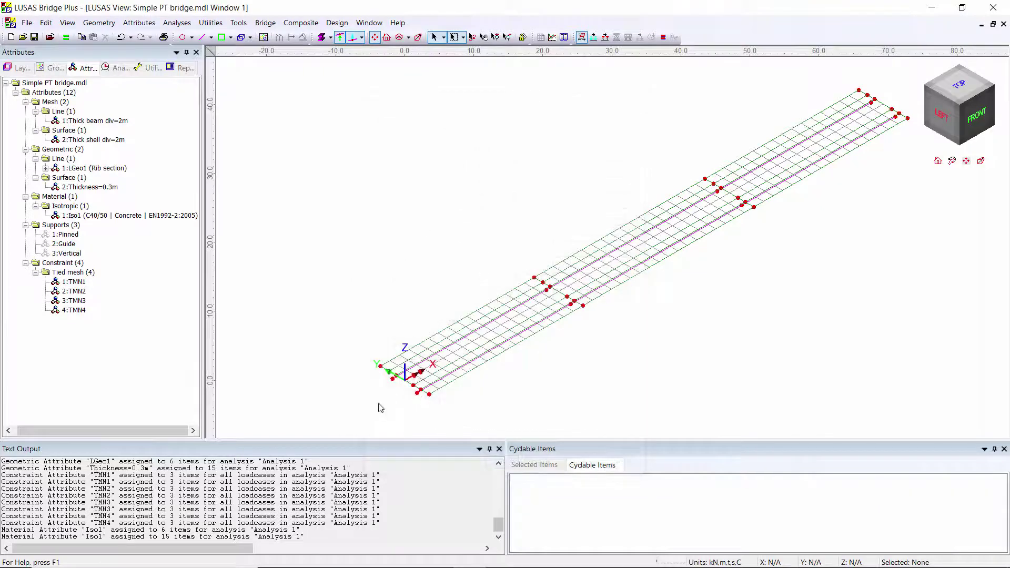
Step: Assign the Pinned support to the start point of the beam at Y = 2.5 for all analysis loadcases
click(394, 380)
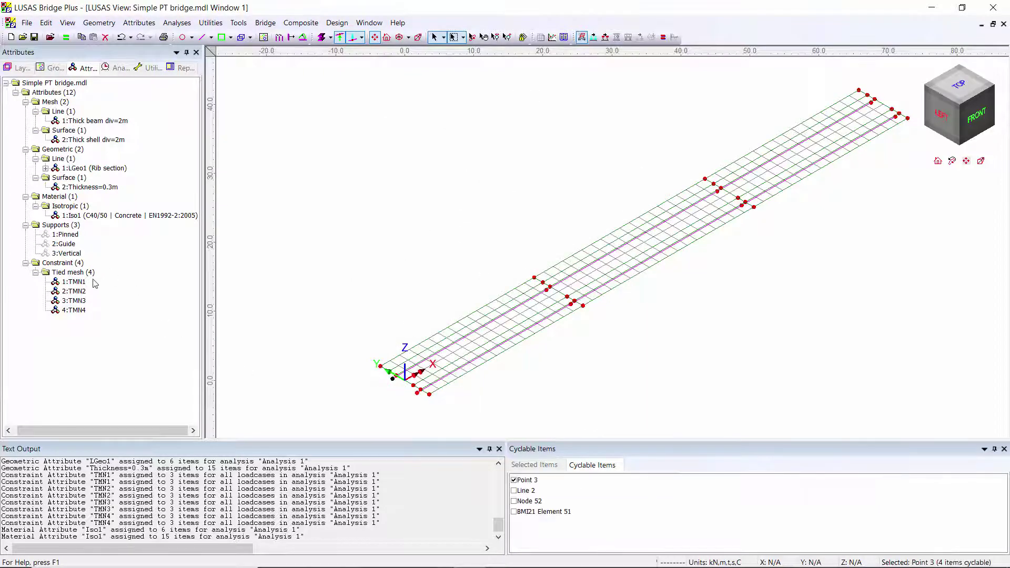
drag(69, 235, 402, 224)
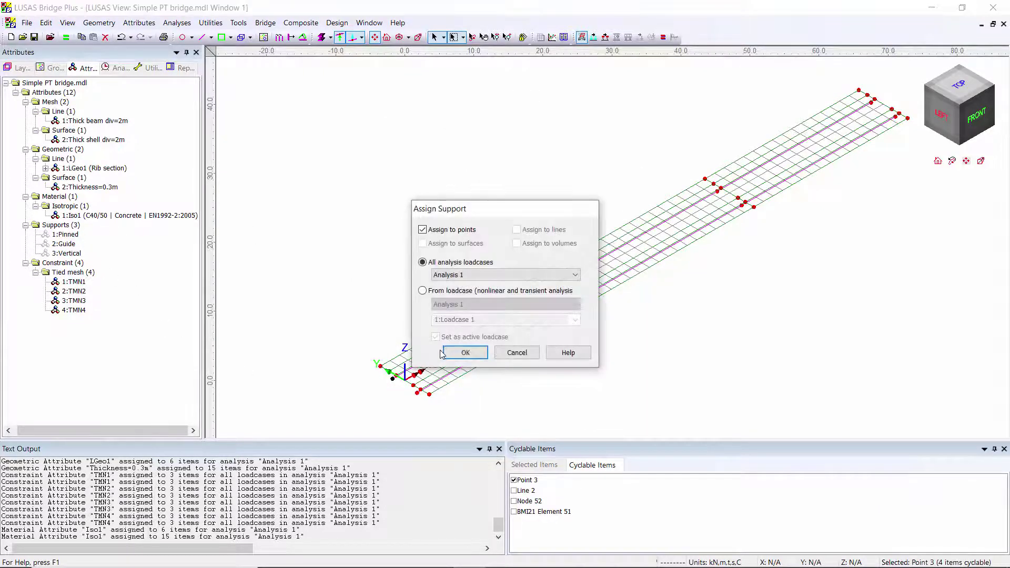
click(466, 352)
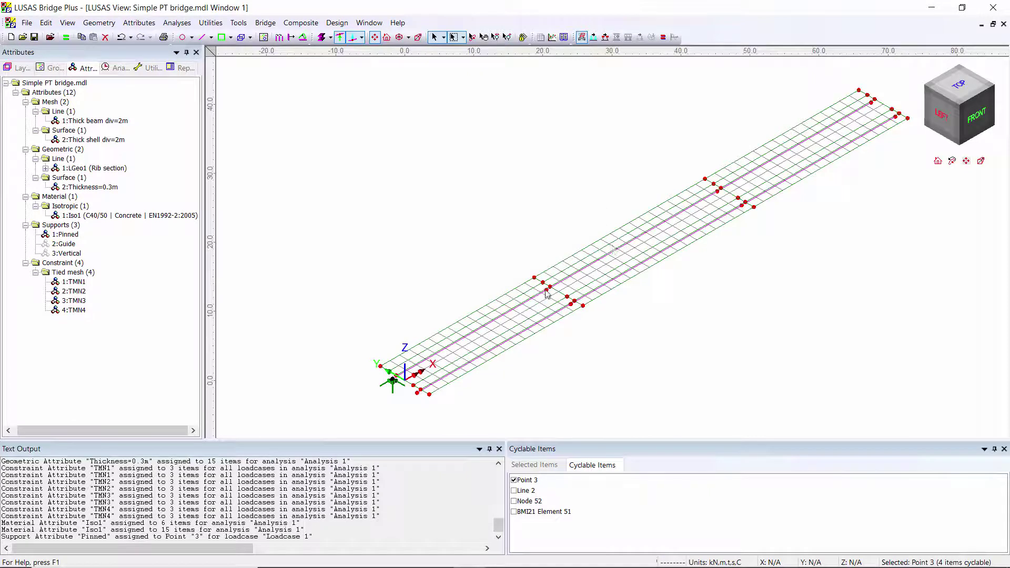
Step: Assign the Guide support to the two intermediate points and the far end point of the beam at Y = 2.5
click(547, 290)
shift+click(719, 194)
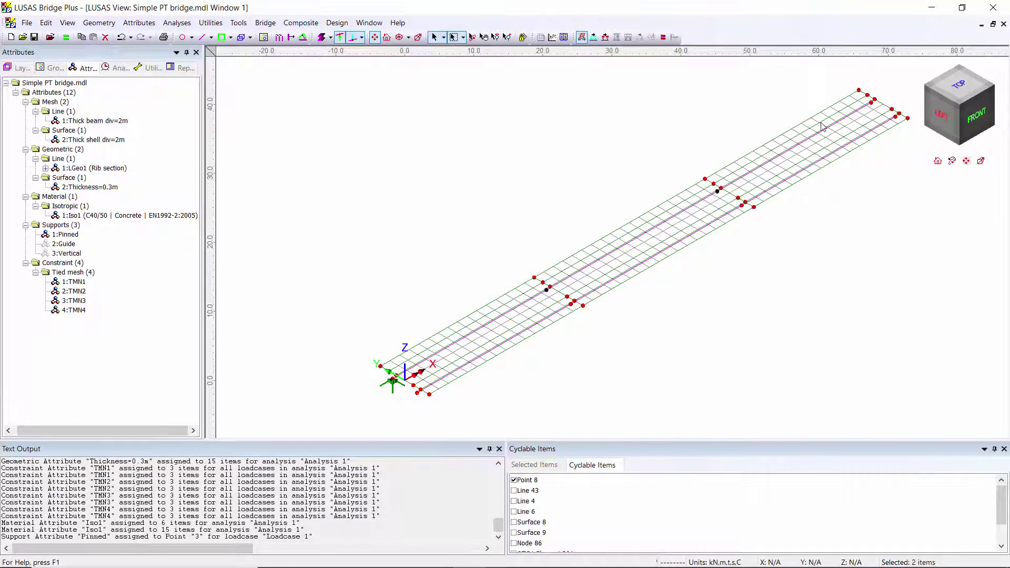
shift+click(872, 104)
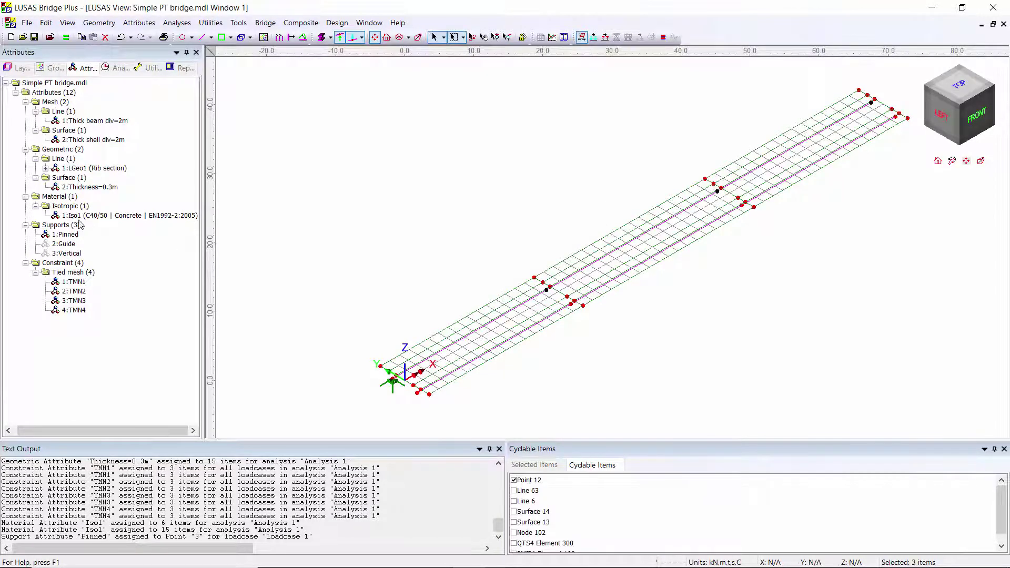
drag(75, 242, 331, 249)
click(468, 351)
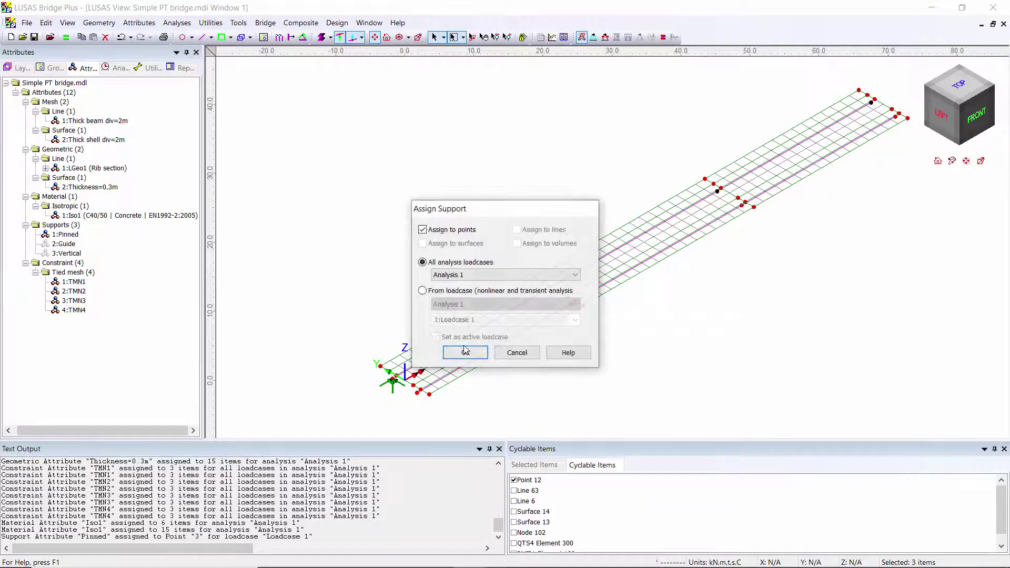
Step: Assign the Vertical support to all four support points of the beam at Y = -2.5, then clear the selection
click(418, 394)
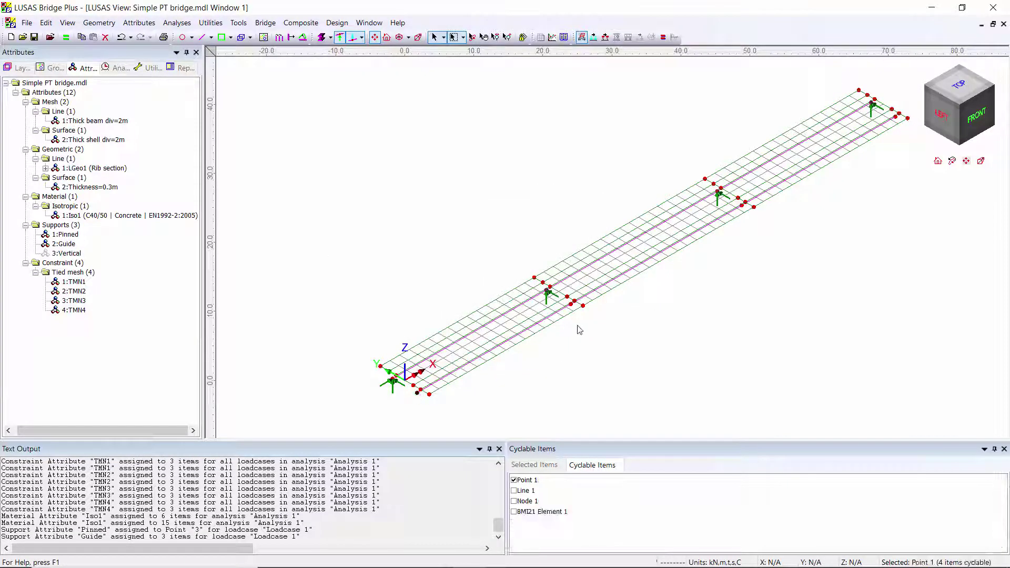
shift+click(574, 304)
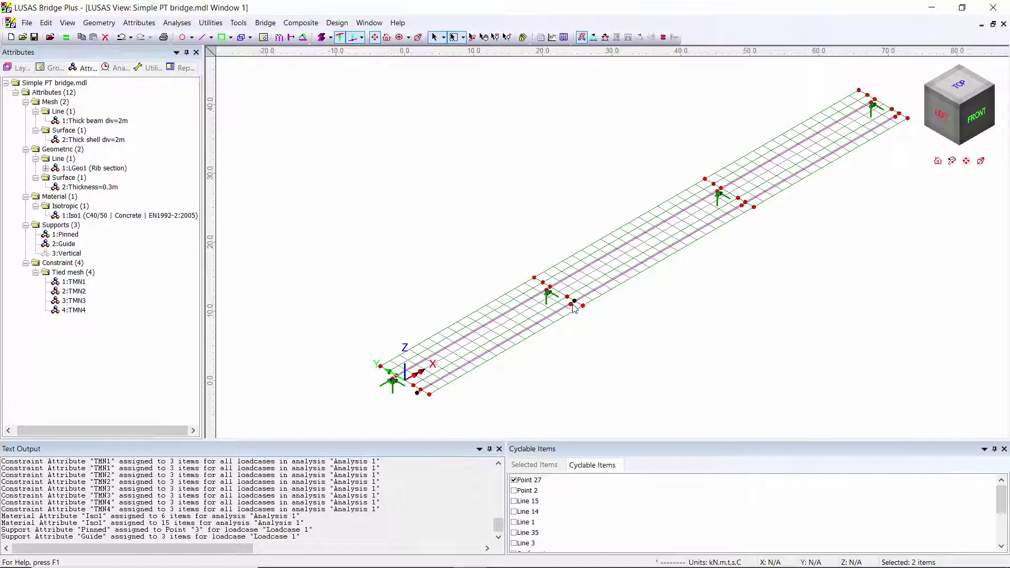
click(573, 305)
shift+click(419, 395)
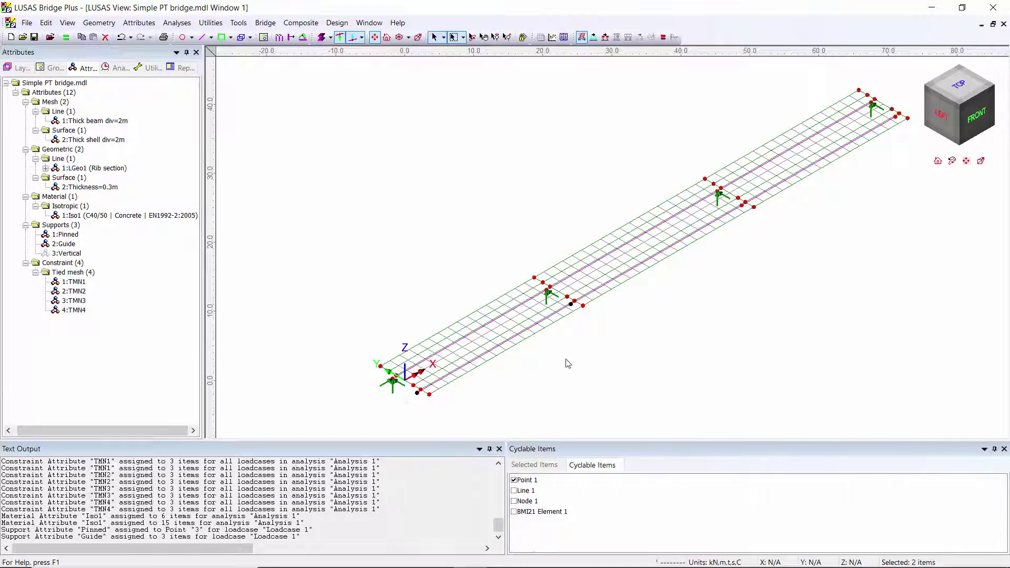
shift+click(743, 207)
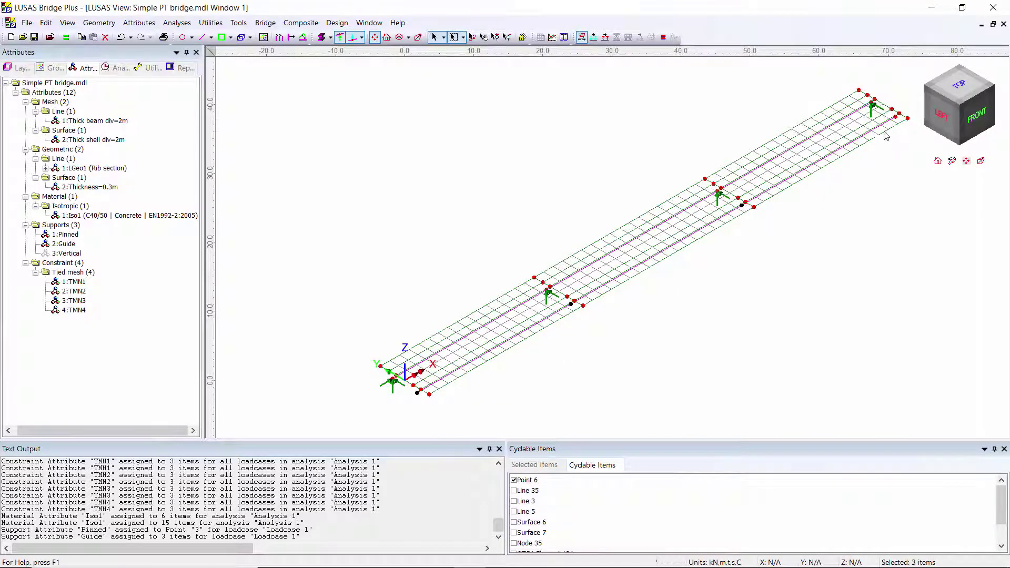
shift+click(896, 119)
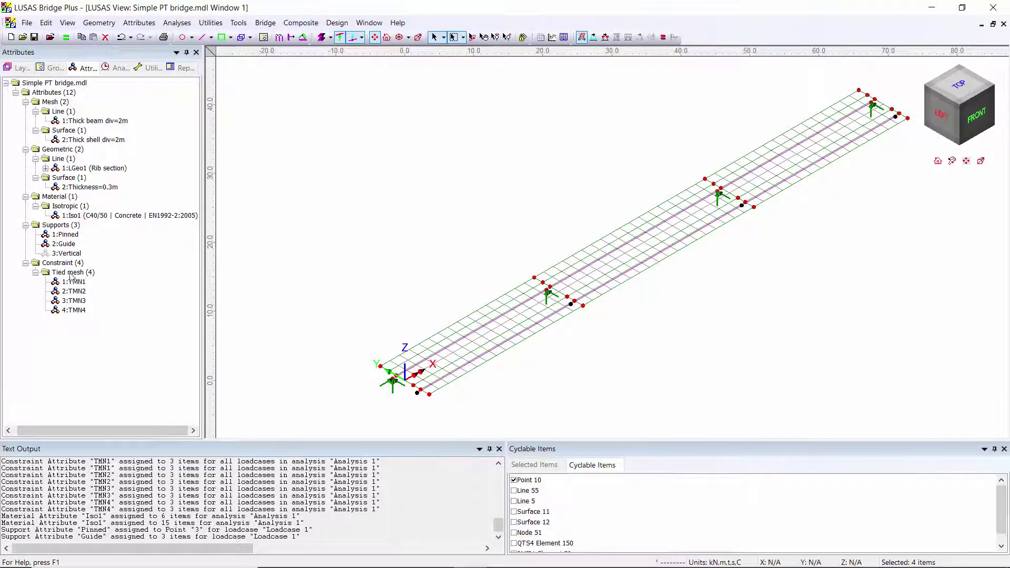
drag(67, 253, 515, 245)
click(467, 354)
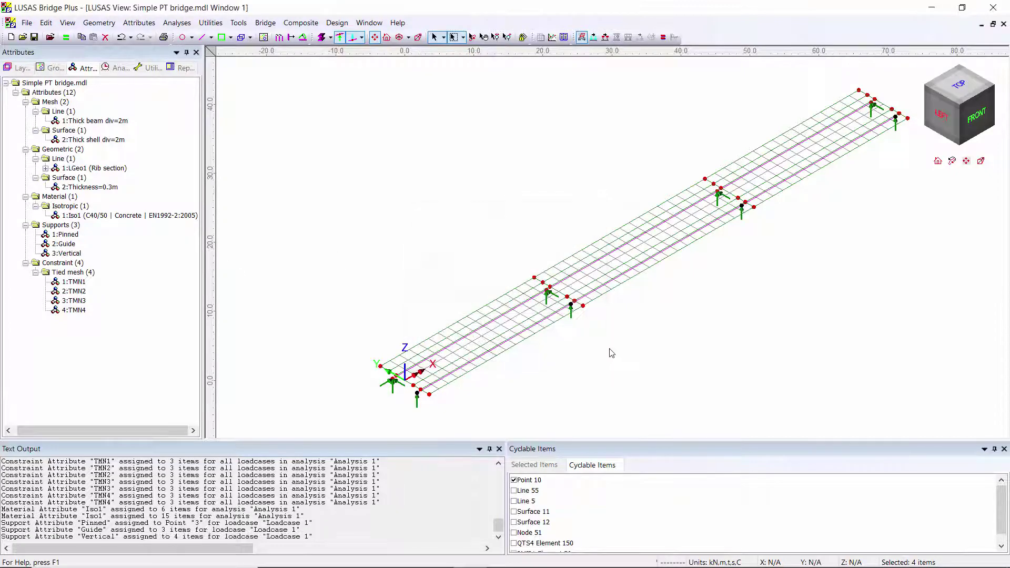
click(613, 352)
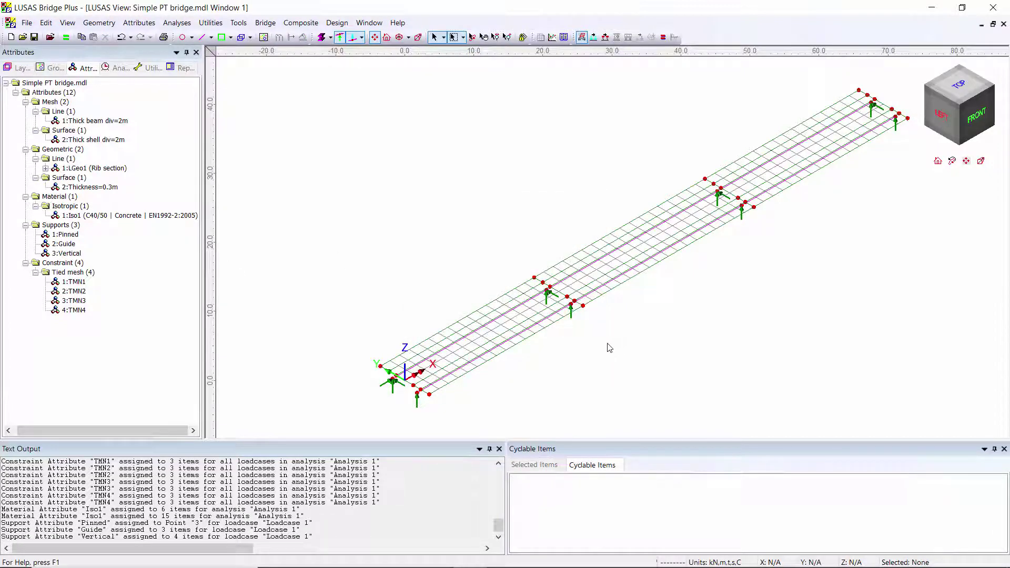
Step: Rename Loadcase 1 of Analysis 1 as Dead load
click(115, 69)
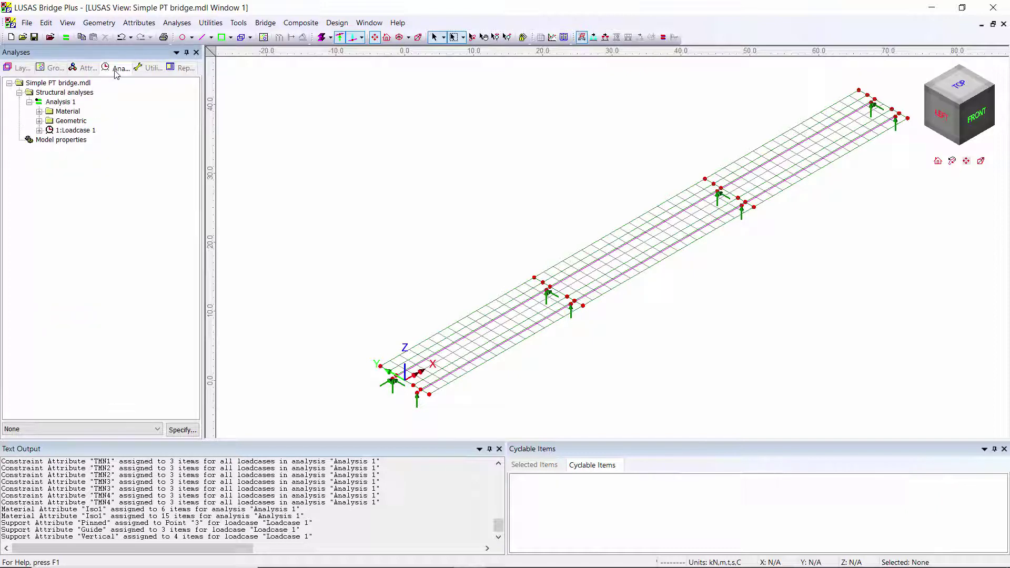
right_click(67, 130)
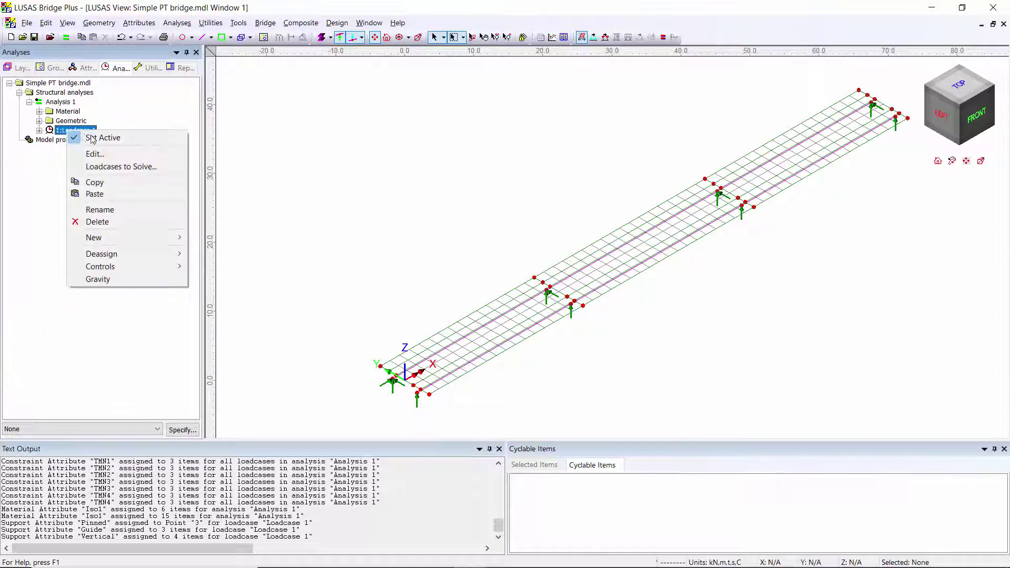
click(100, 210)
text(Dea)
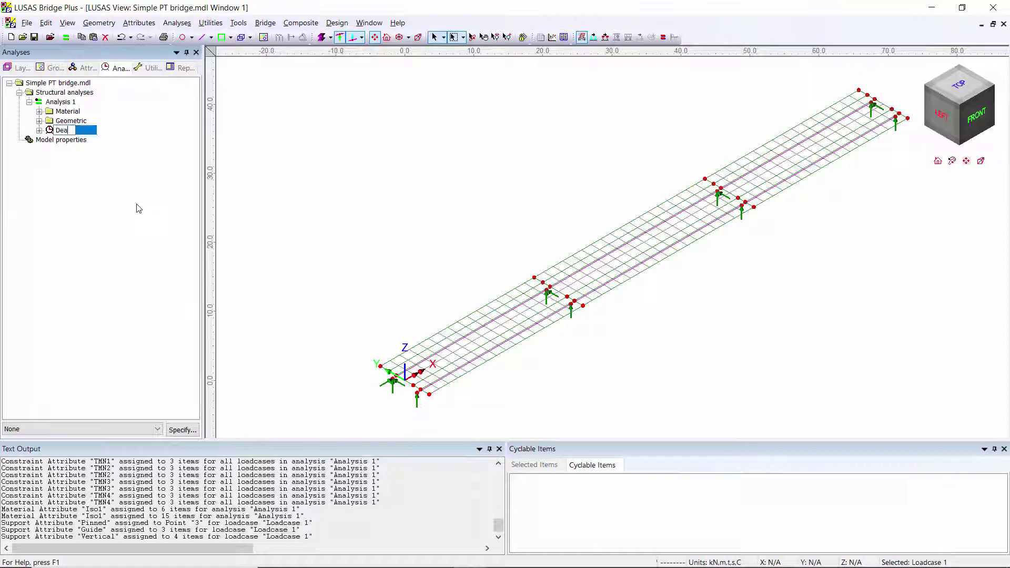
text(d load)
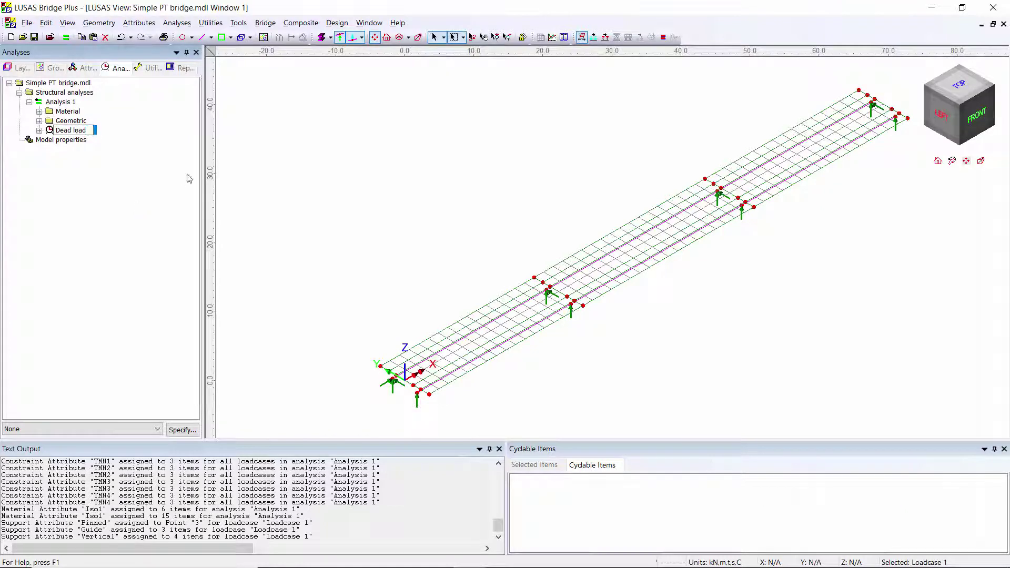
click(289, 189)
Step: Apply gravity to the Dead load loadcase and solve Analysis 1 with the fastest available solver, saving the model
right_click(81, 131)
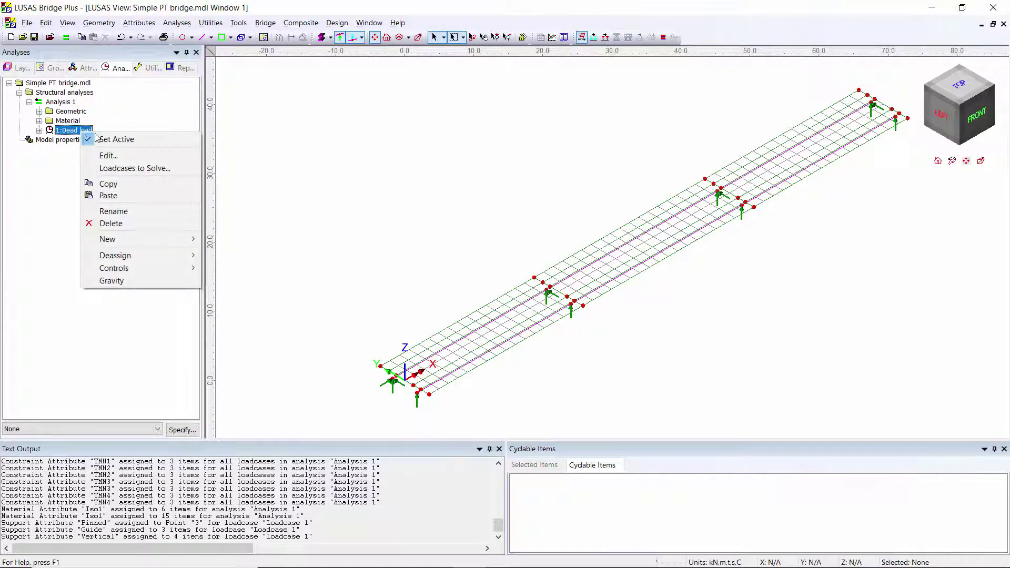
click(145, 282)
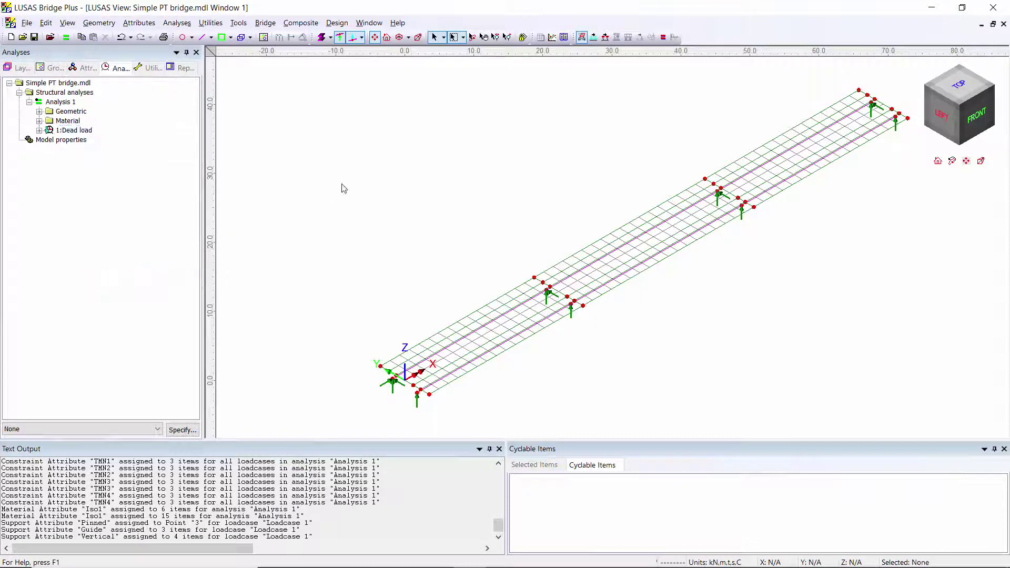
click(66, 37)
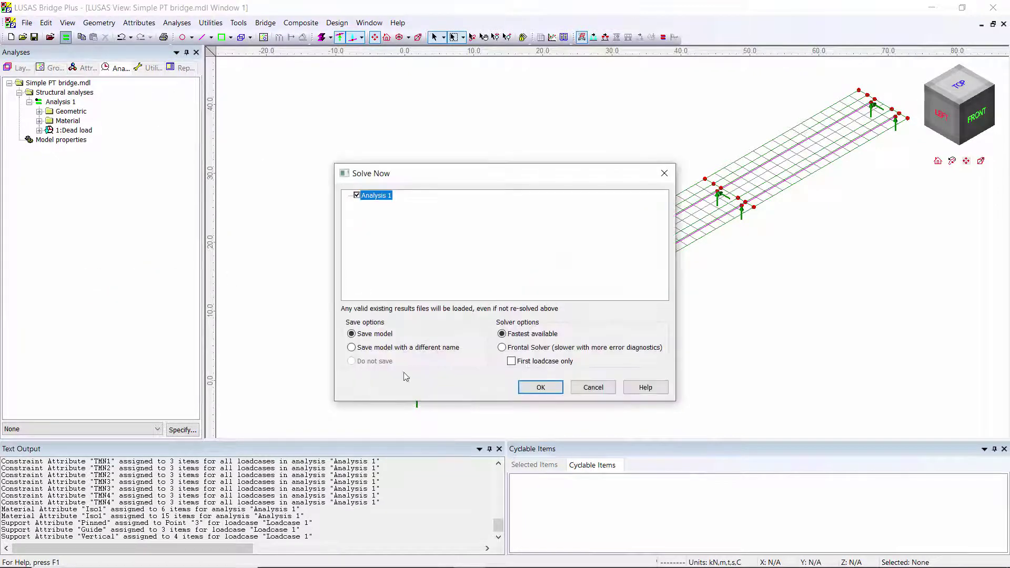
click(523, 386)
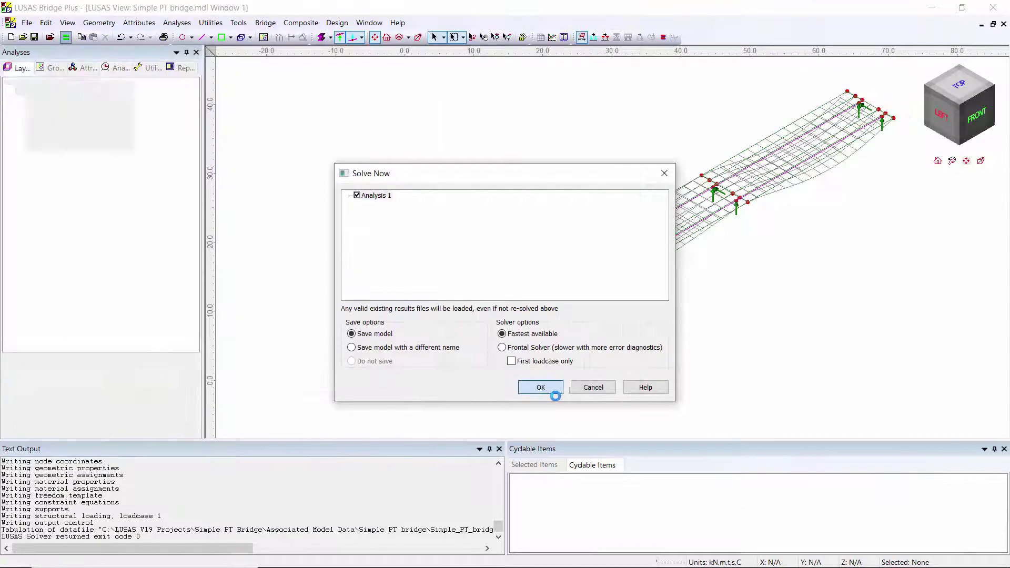
Step: Examine the deformed mesh under dead load from the side and its maximum displacement in the window summary, then restore the isometric view
click(472, 37)
drag(605, 289, 480, 261)
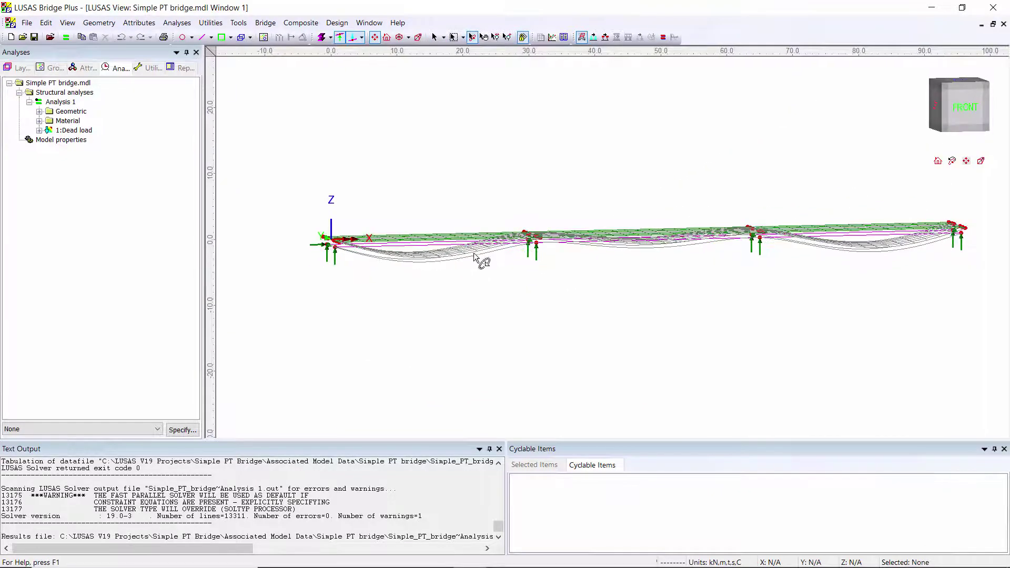
click(24, 67)
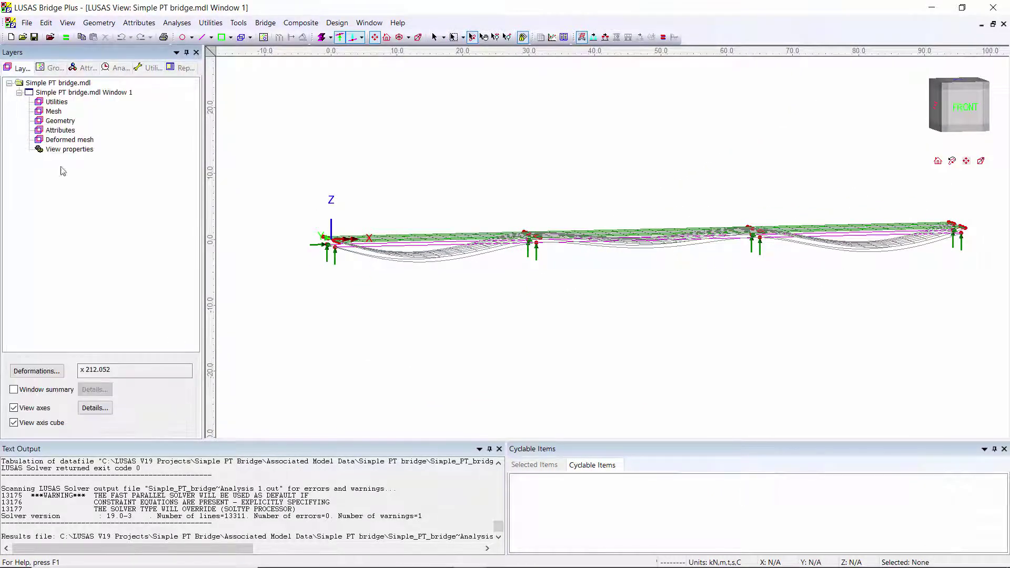
click(20, 390)
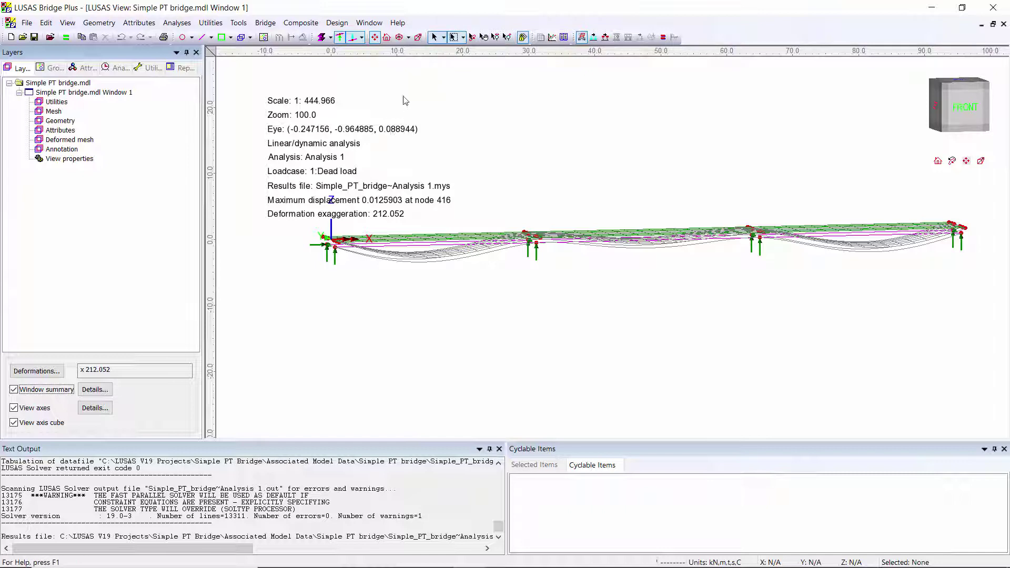
click(39, 389)
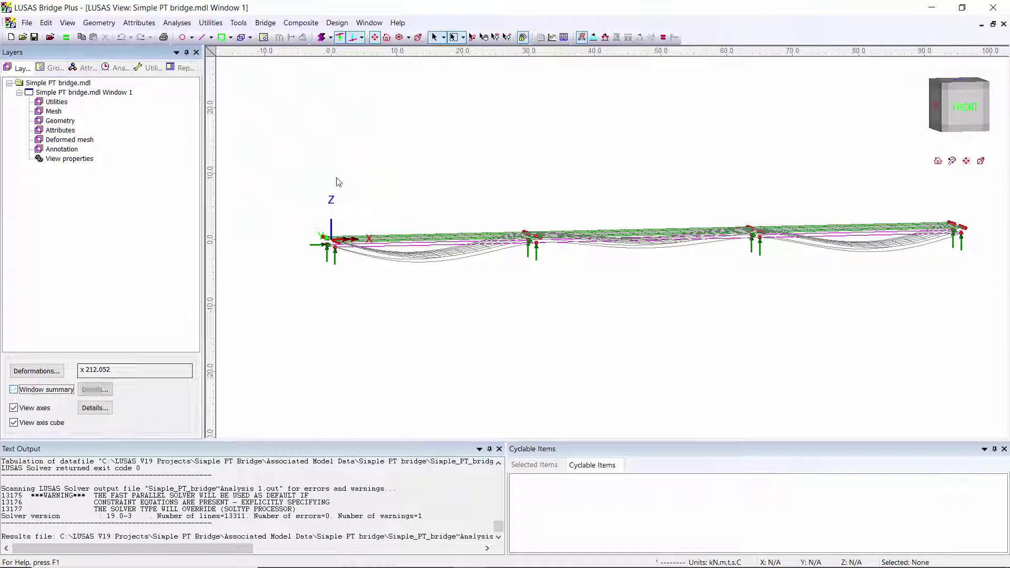
click(399, 37)
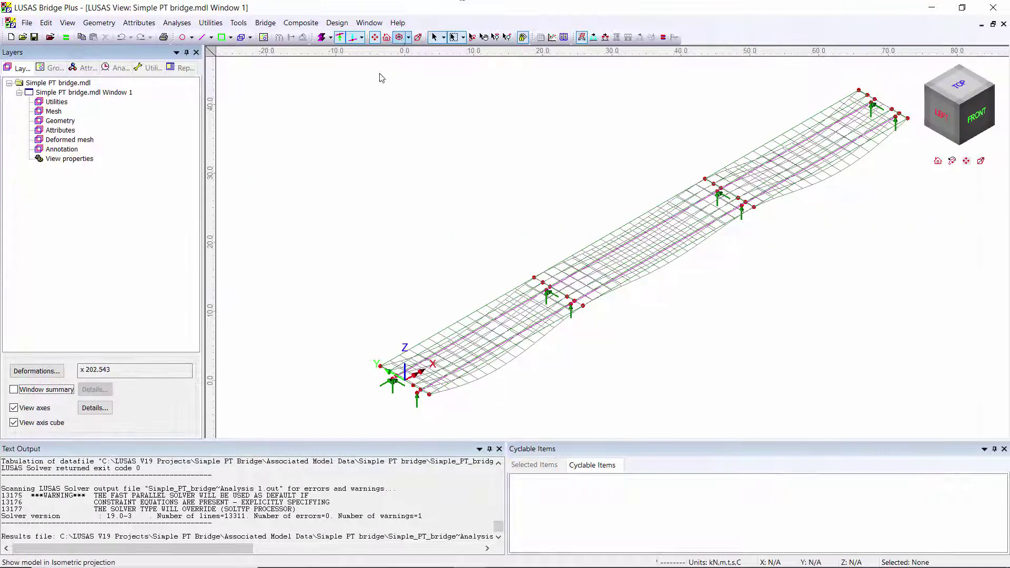
Step: Create a group named Right rib from all visible items on the negative Y side of the deck, viewed in cross-section
click(48, 69)
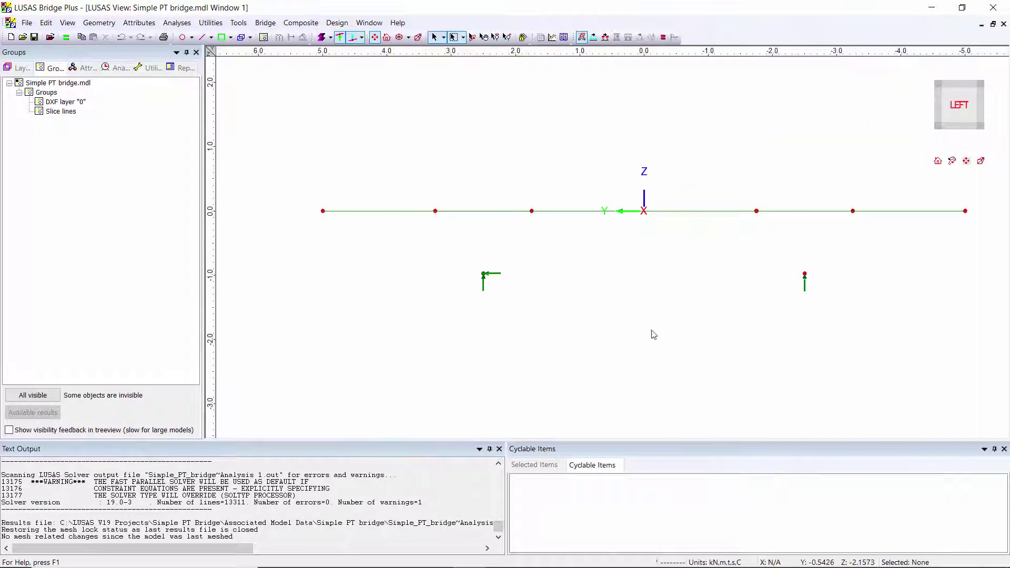
drag(627, 164, 1008, 361)
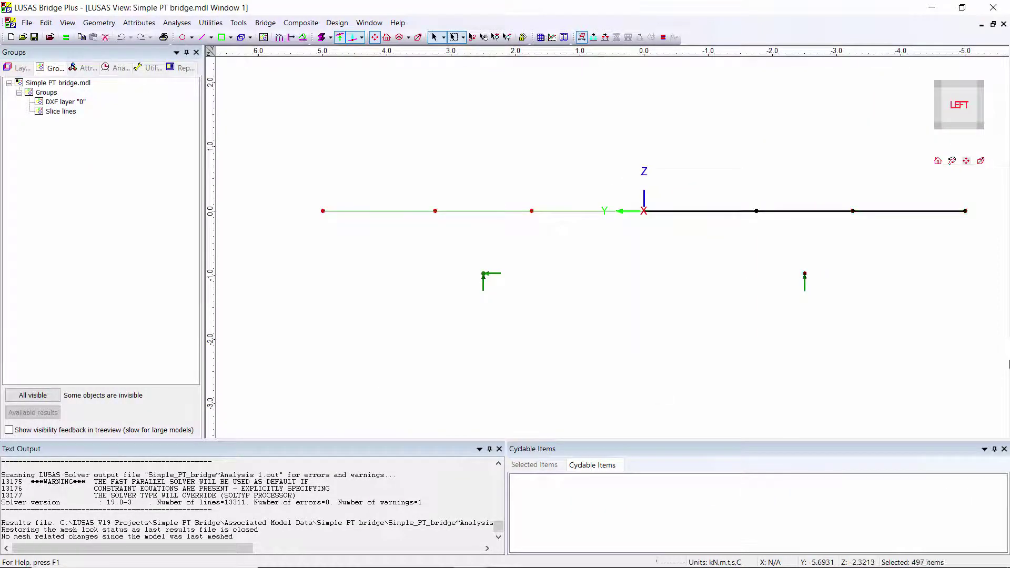
click(264, 36)
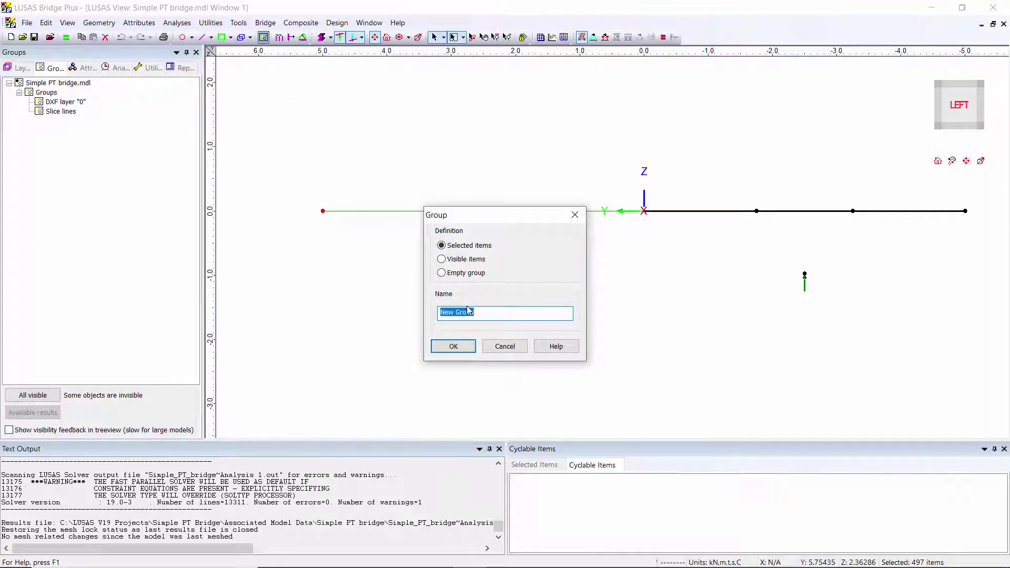
text(Right rib)
click(455, 346)
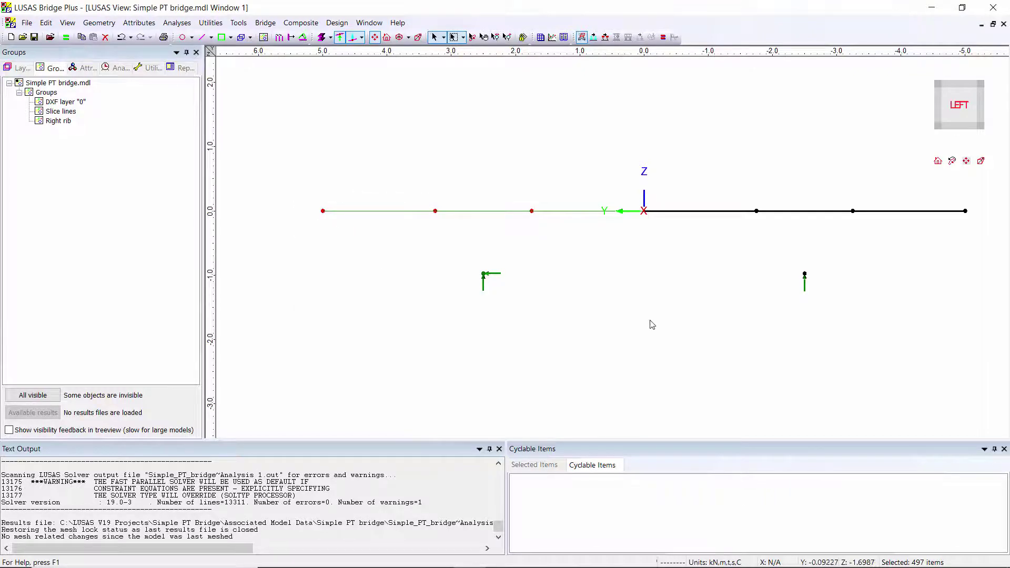
Step: Create a group named Left rib from all visible items on the positive Y side of the deck
click(264, 38)
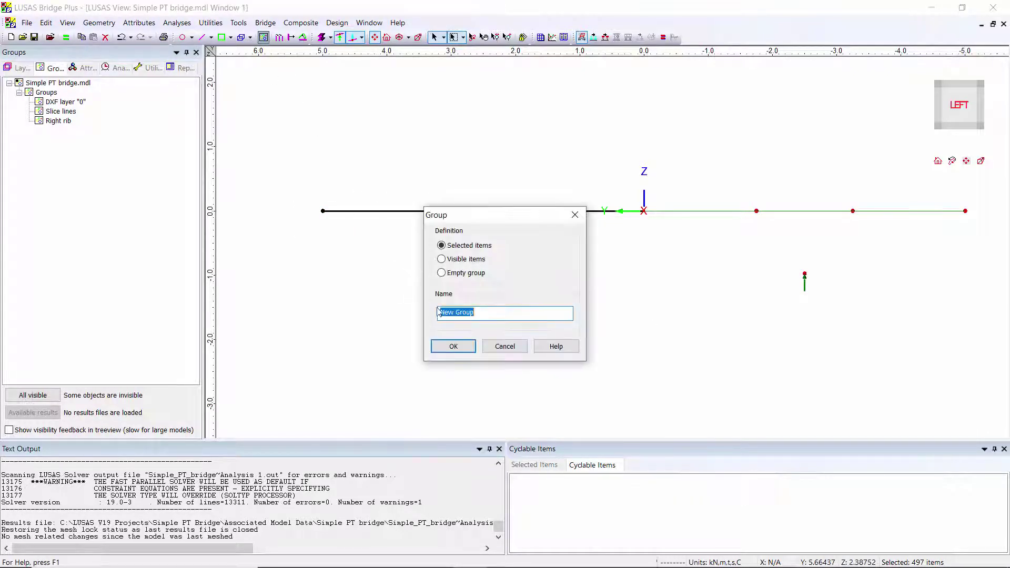
text(Left rib)
click(454, 346)
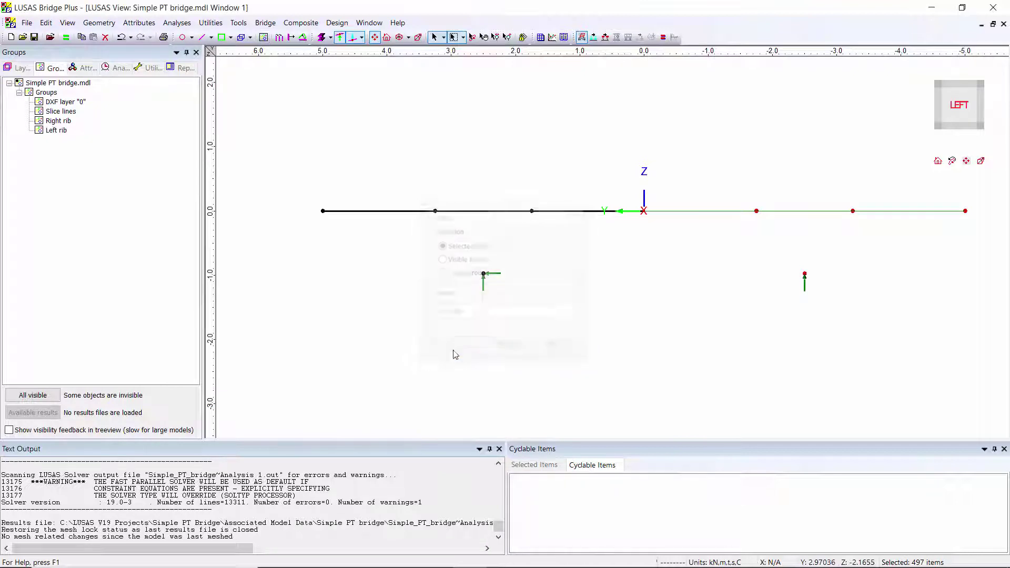
Step: Return to the isometric view and make the Slice lines group visible
click(399, 37)
right_click(72, 111)
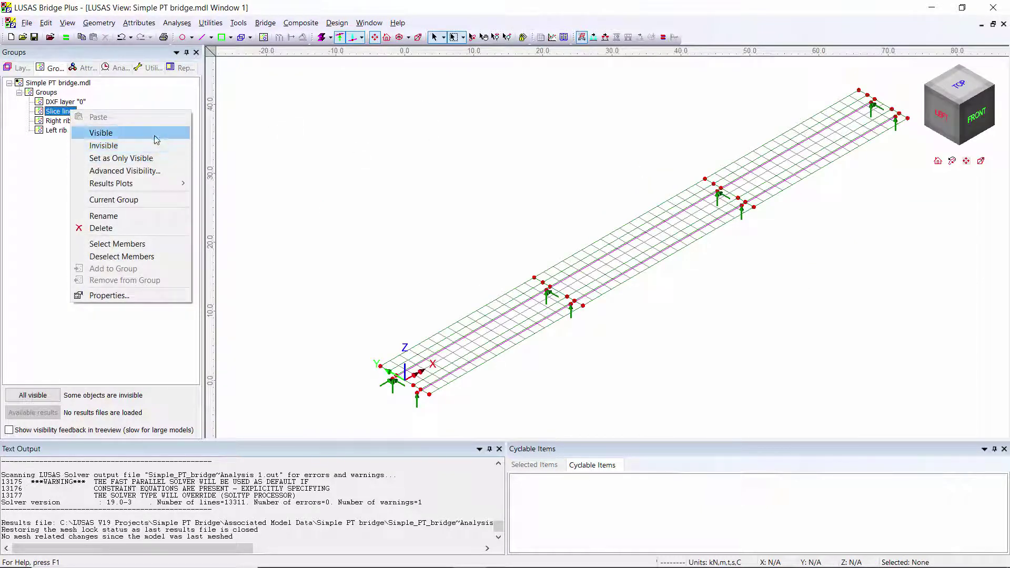
click(156, 139)
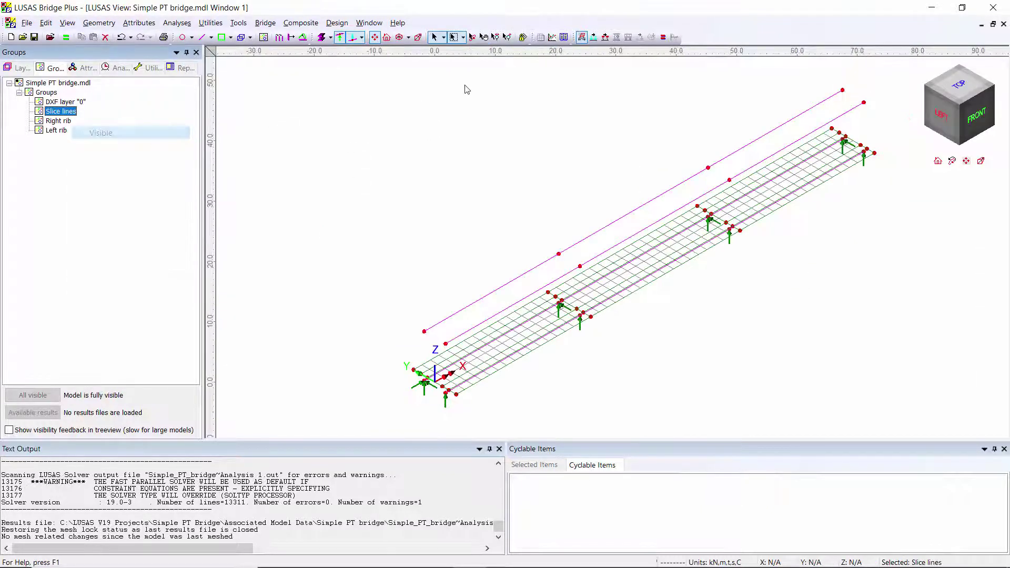
Step: Create beam/shell slice resultants along the right rib's three slice lines at a constant spacing of 3, with Right rib as the extent
click(566, 276)
shift+click(635, 234)
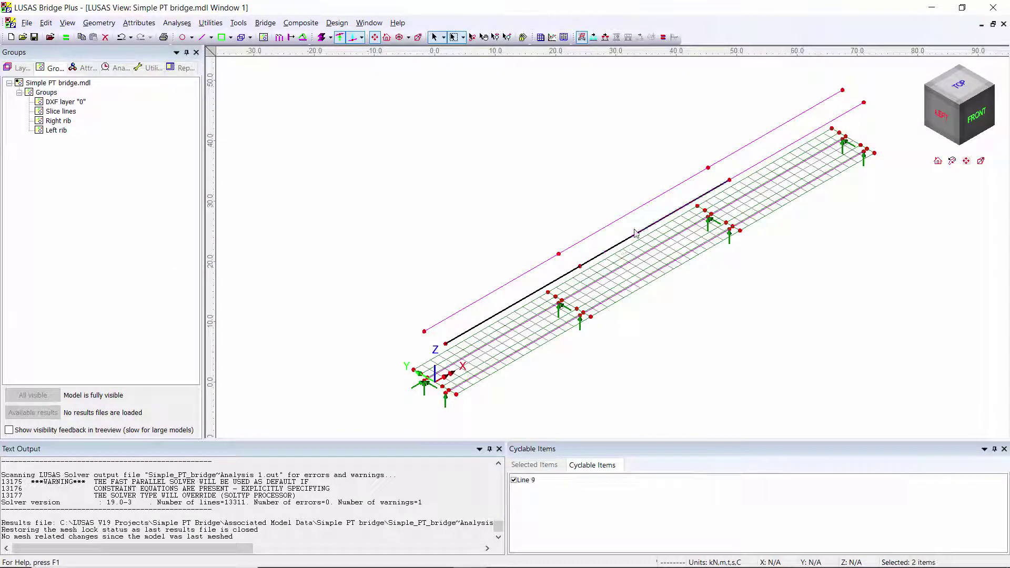
shift+click(748, 174)
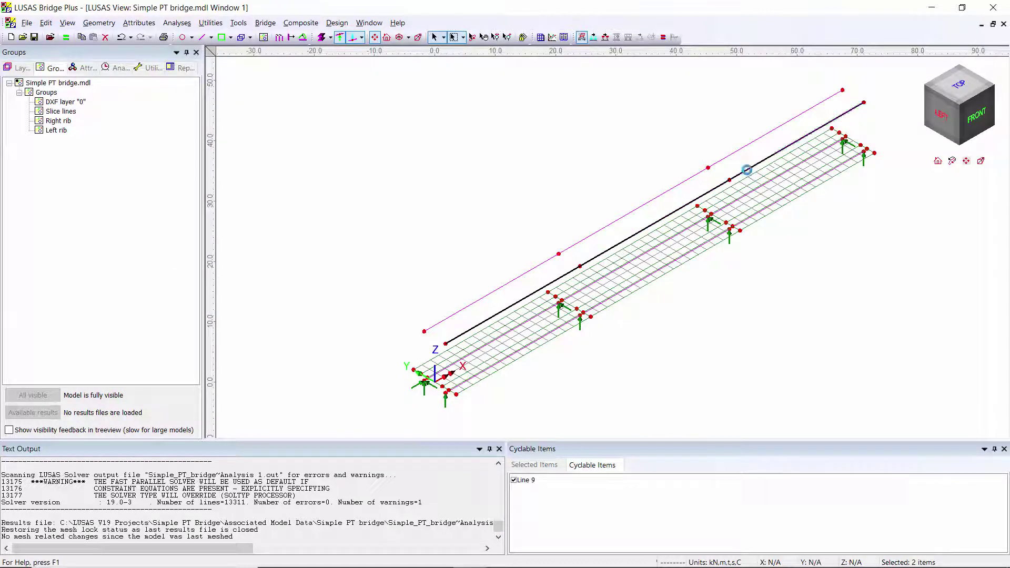
click(211, 23)
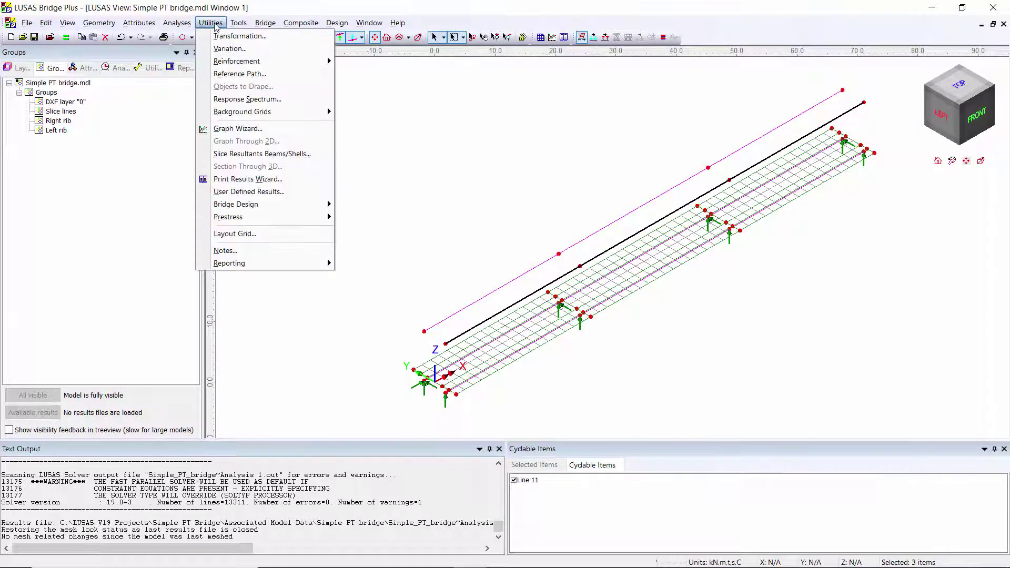
click(259, 154)
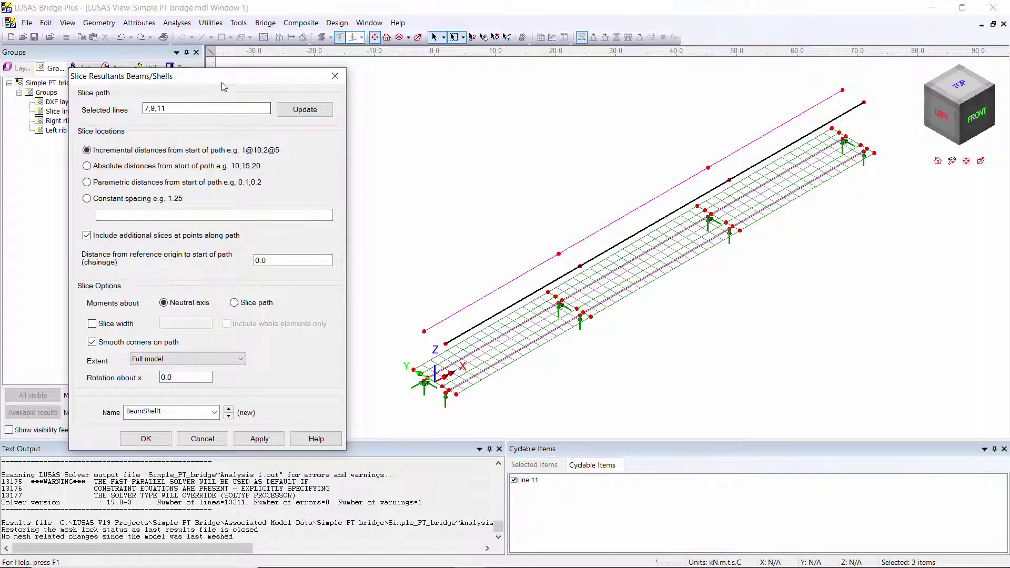
drag(227, 78, 337, 69)
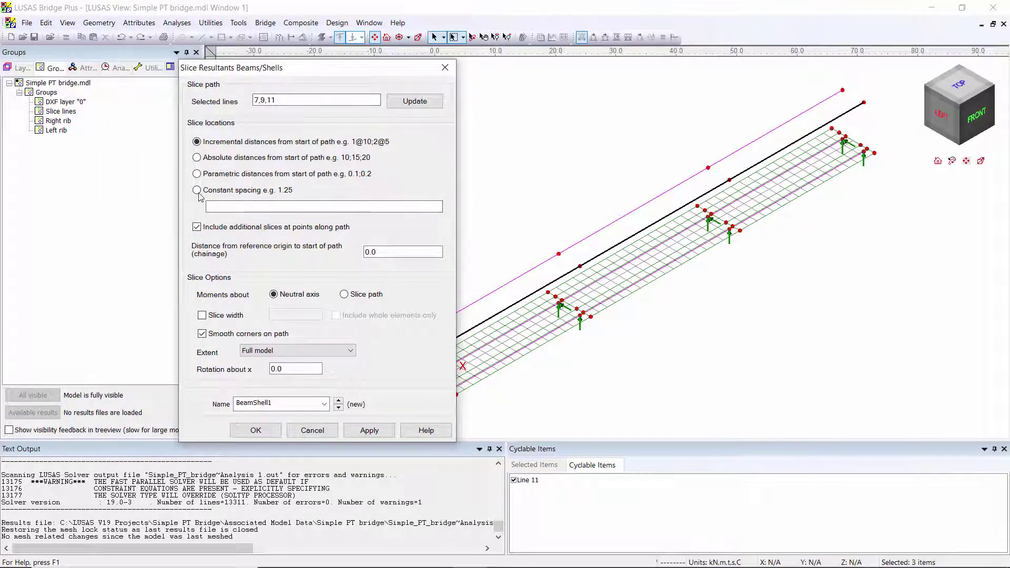
click(233, 205)
click(345, 351)
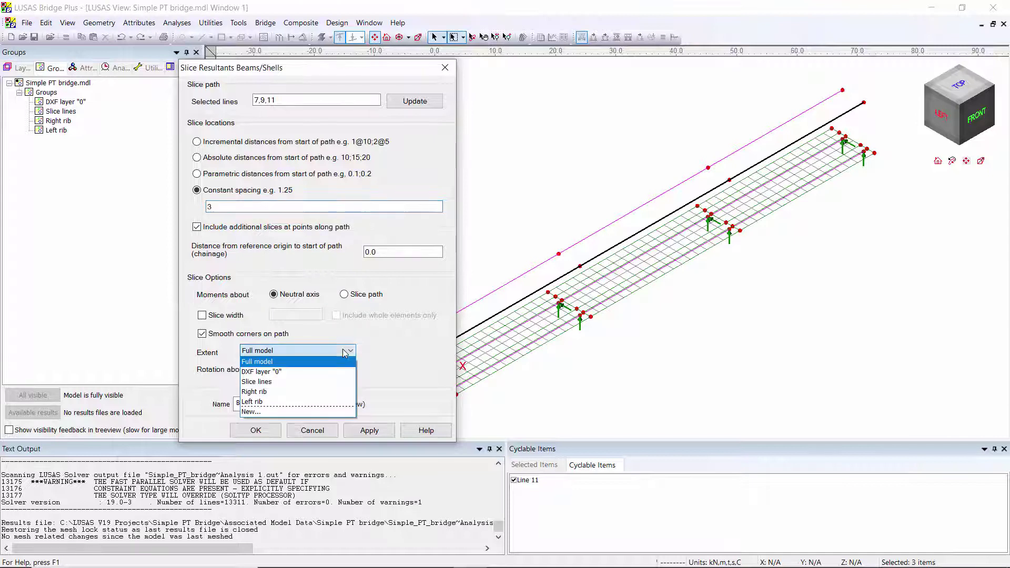
click(312, 392)
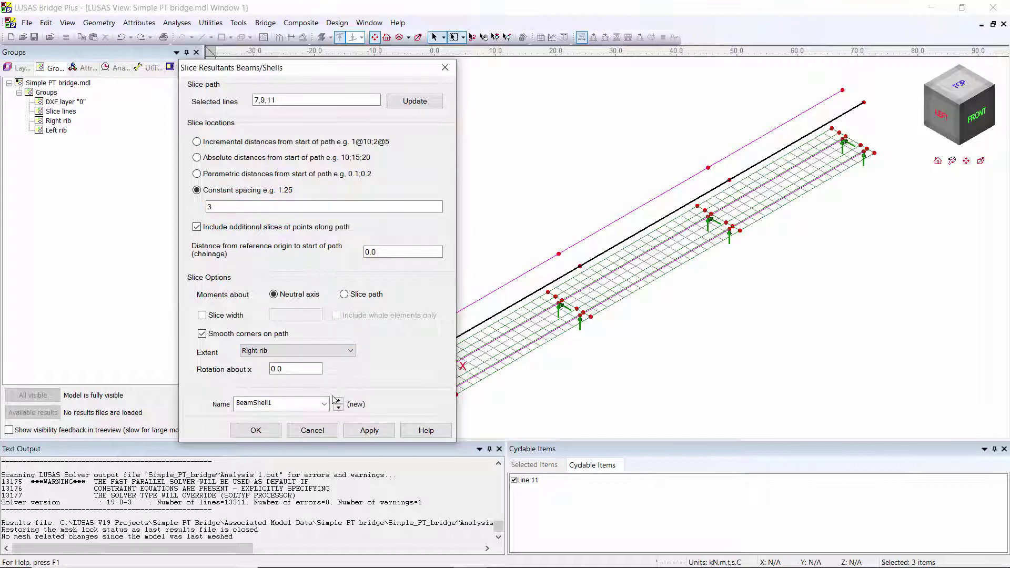
click(256, 430)
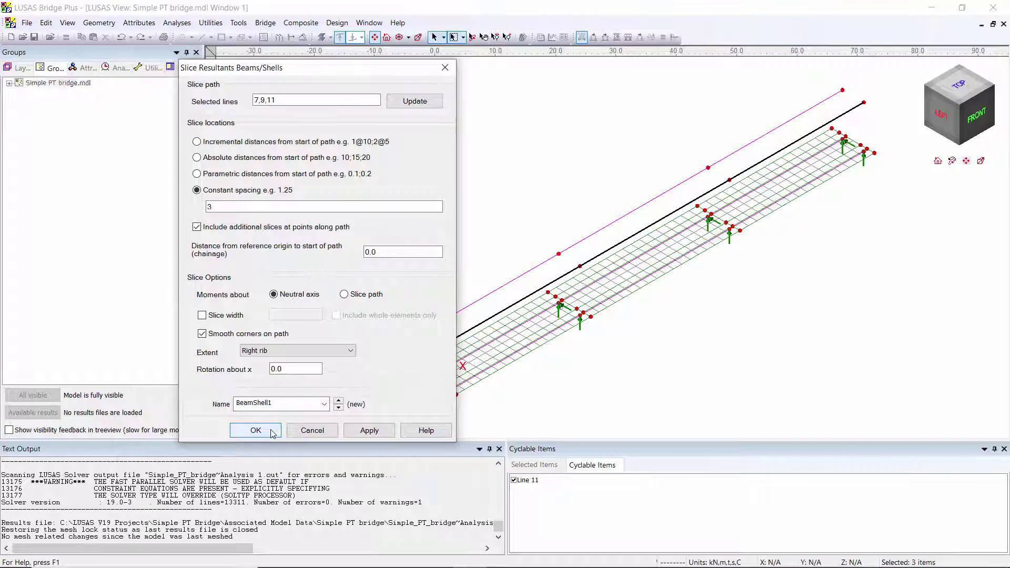
Step: Create beam/shell slice resultants along the left rib's three slice lines at a constant spacing, with Left rib as the extent
click(509, 288)
shift+click(618, 221)
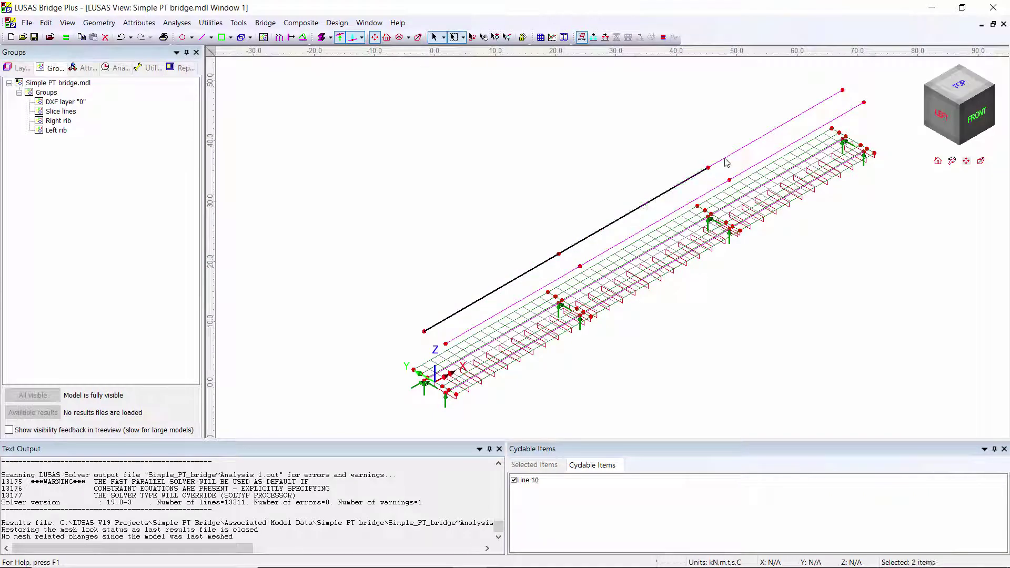
shift+click(718, 167)
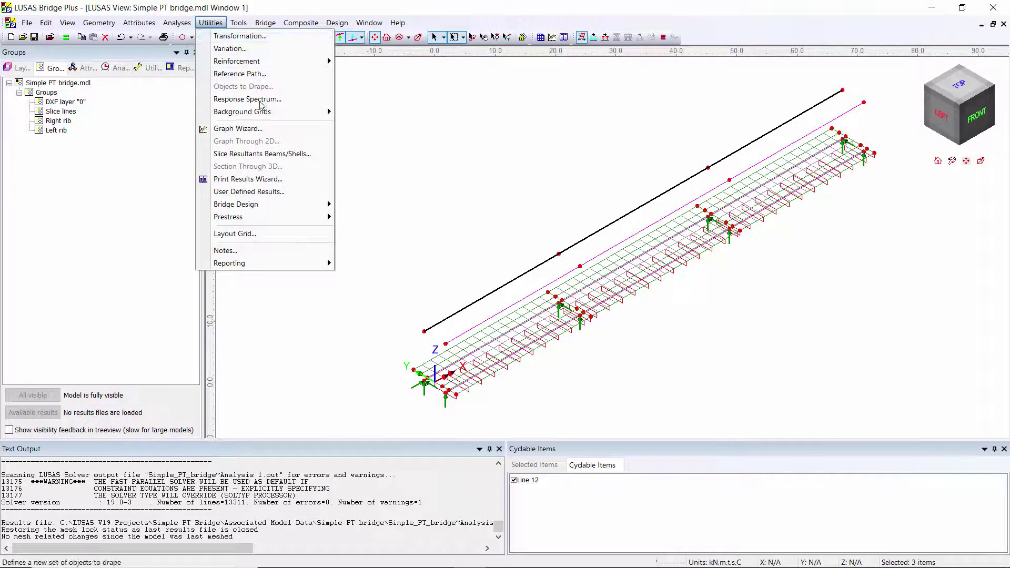
click(271, 154)
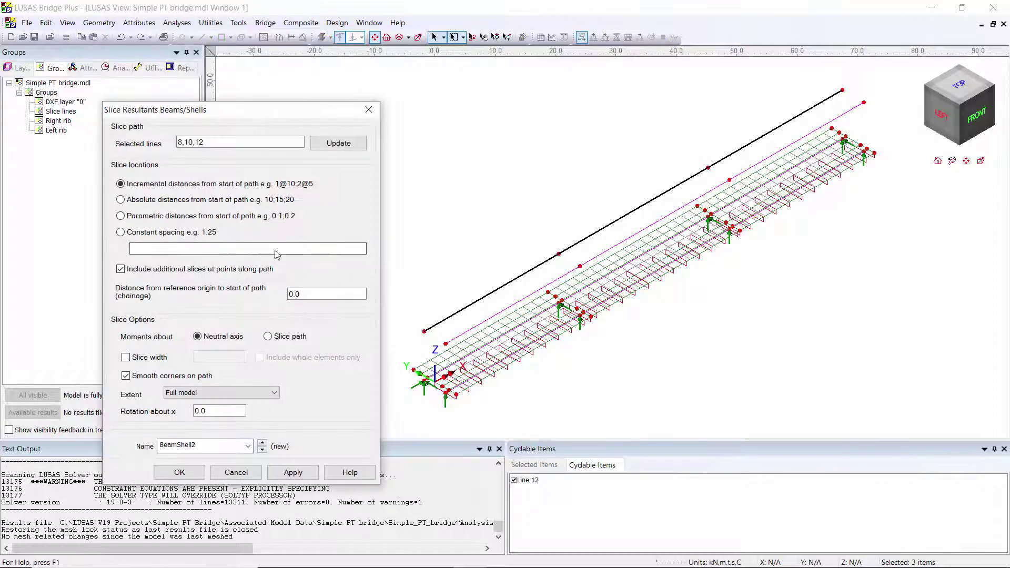
click(213, 394)
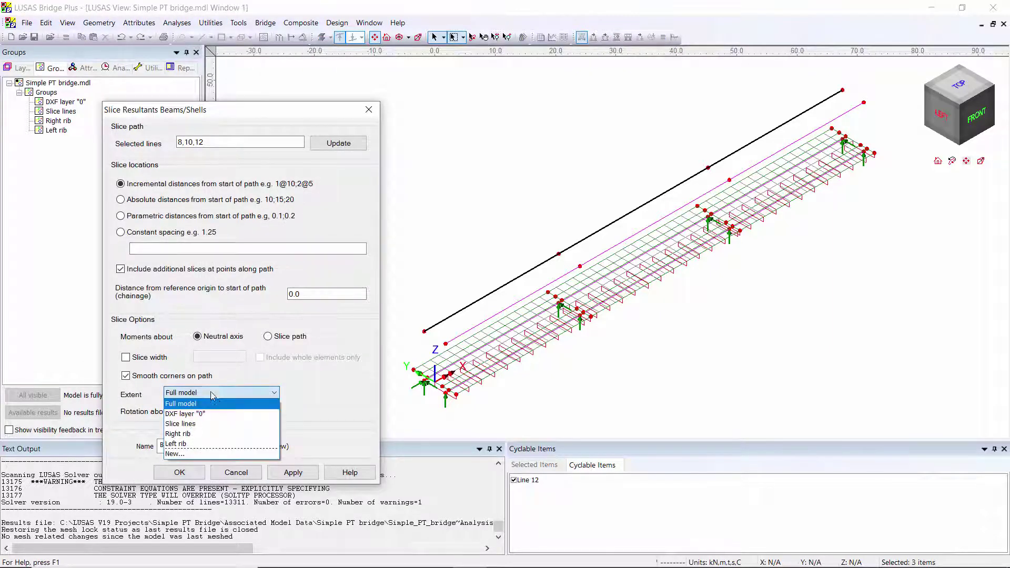
click(206, 445)
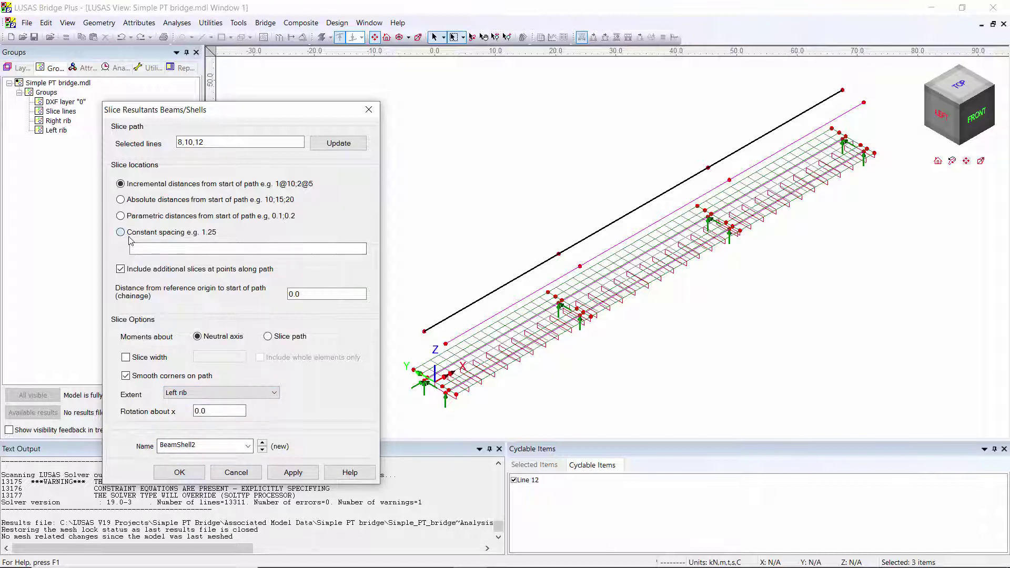
click(164, 247)
click(179, 473)
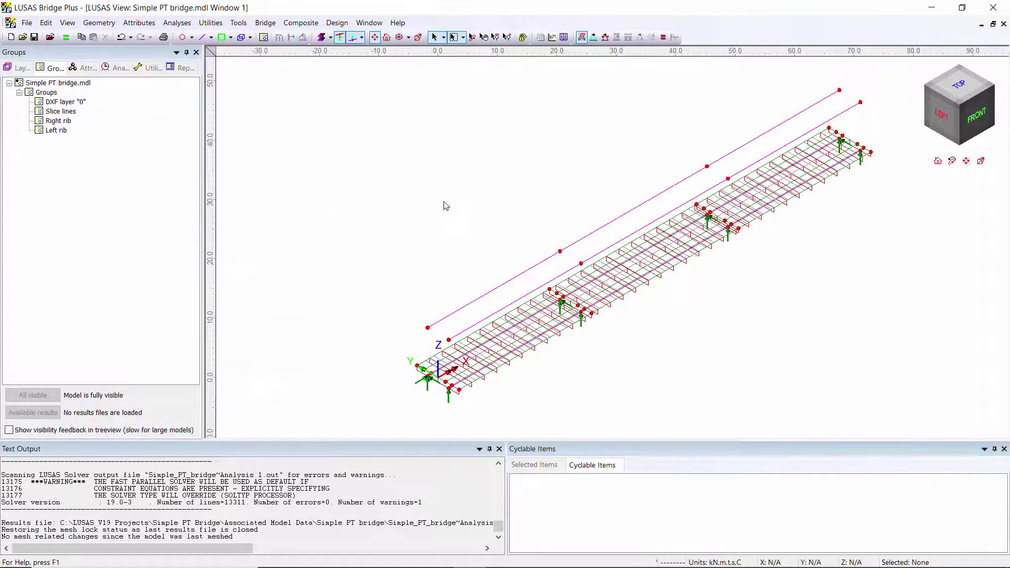
Step: Hide the Slice lines group and reload the existing Analysis 1 results through Solve Now, saving the model without re-solving the analysis
right_click(66, 113)
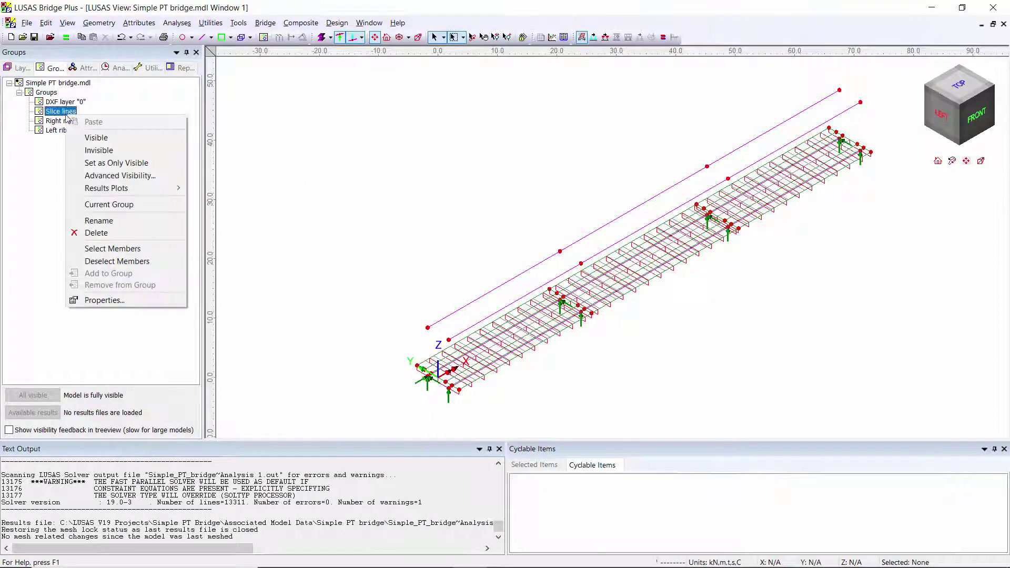
click(144, 149)
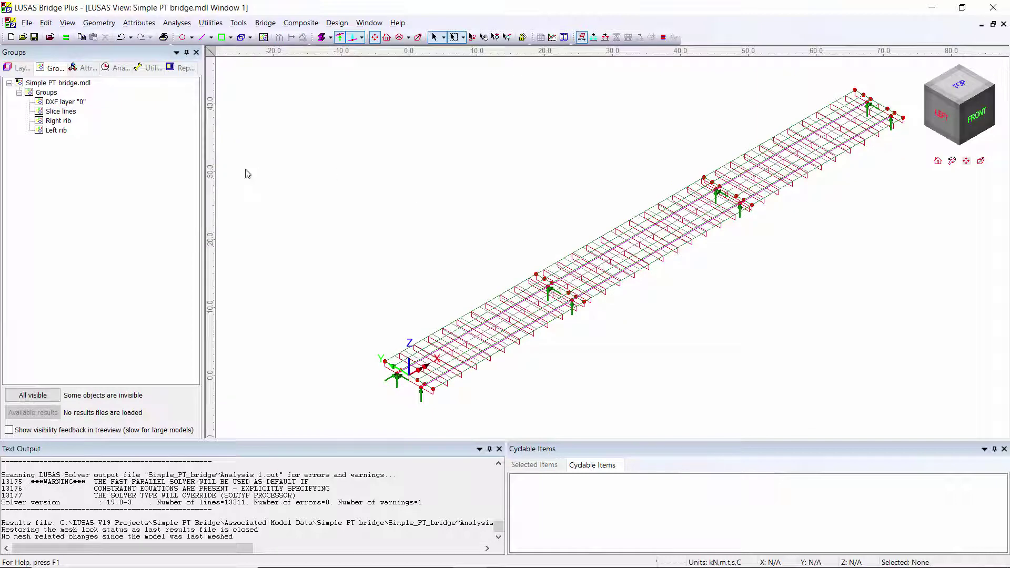
click(66, 37)
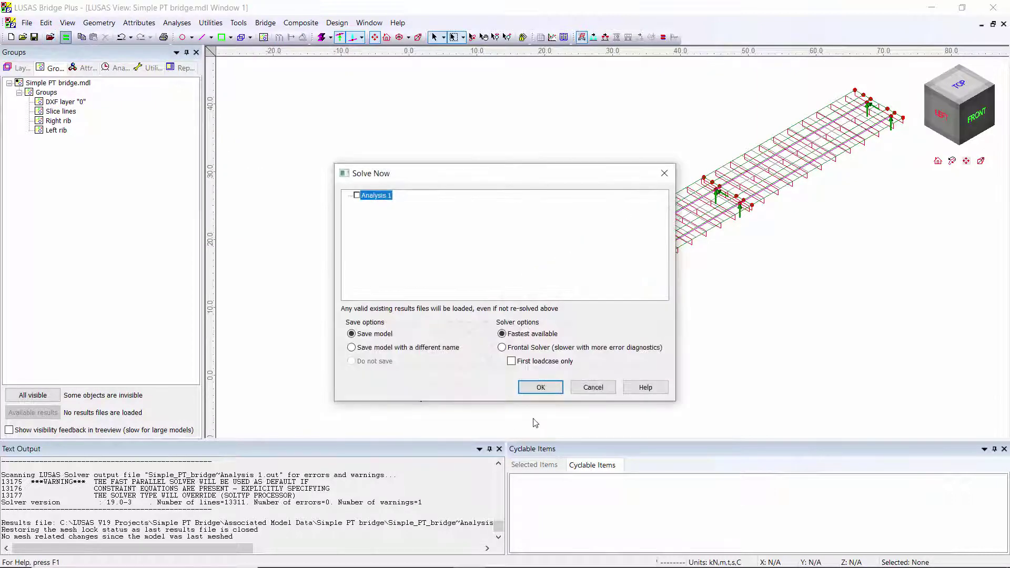
click(544, 393)
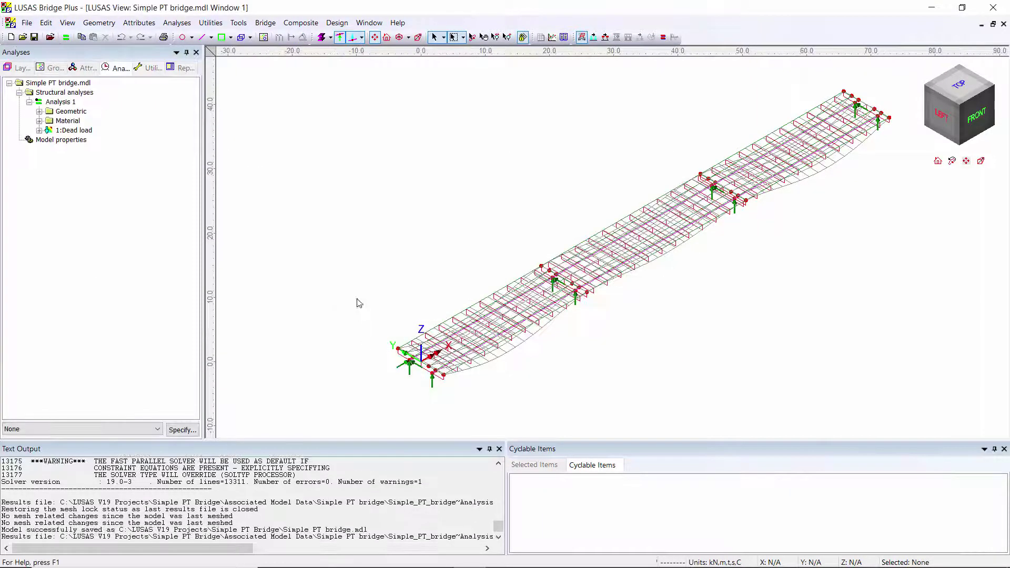
Step: Add a diagram plot of the beam/shell slice resultants to the view, showing the My component
right_click(308, 126)
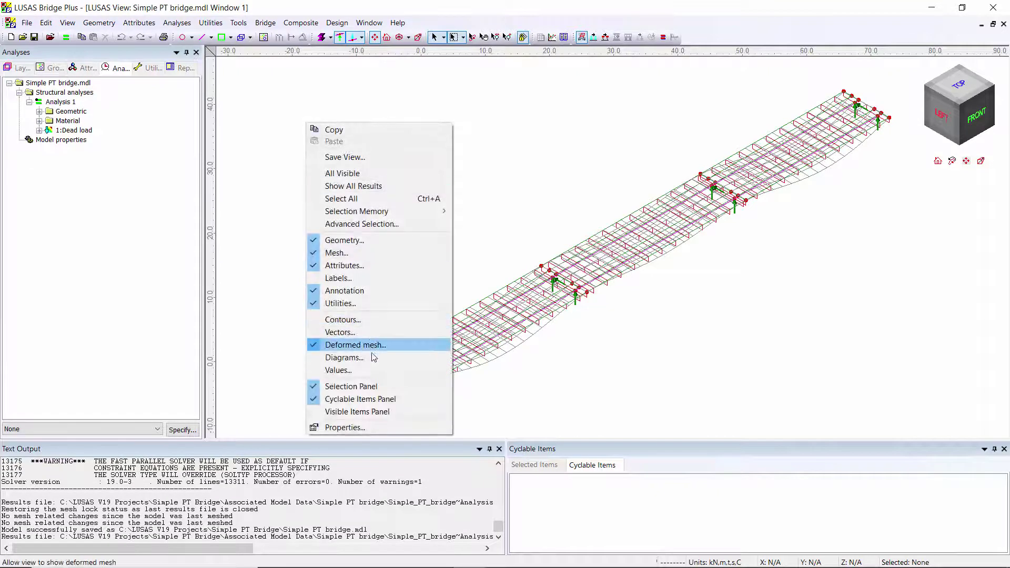
click(389, 357)
click(509, 242)
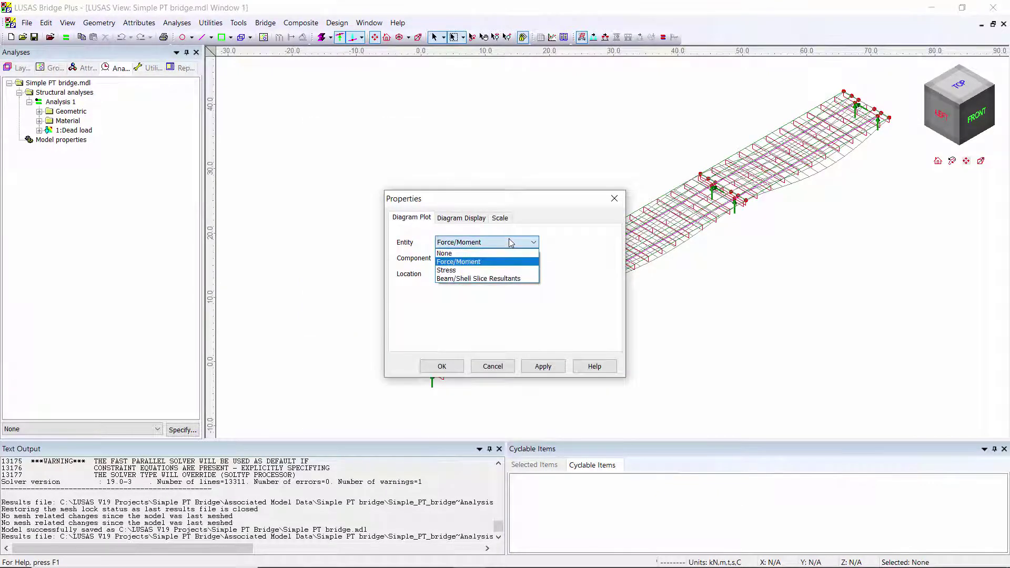
click(507, 279)
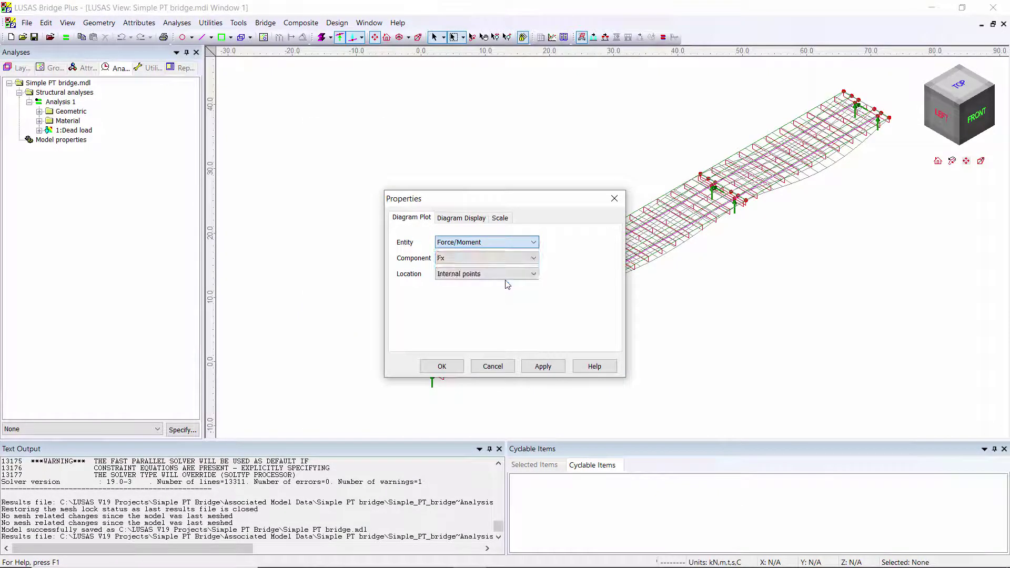
click(515, 258)
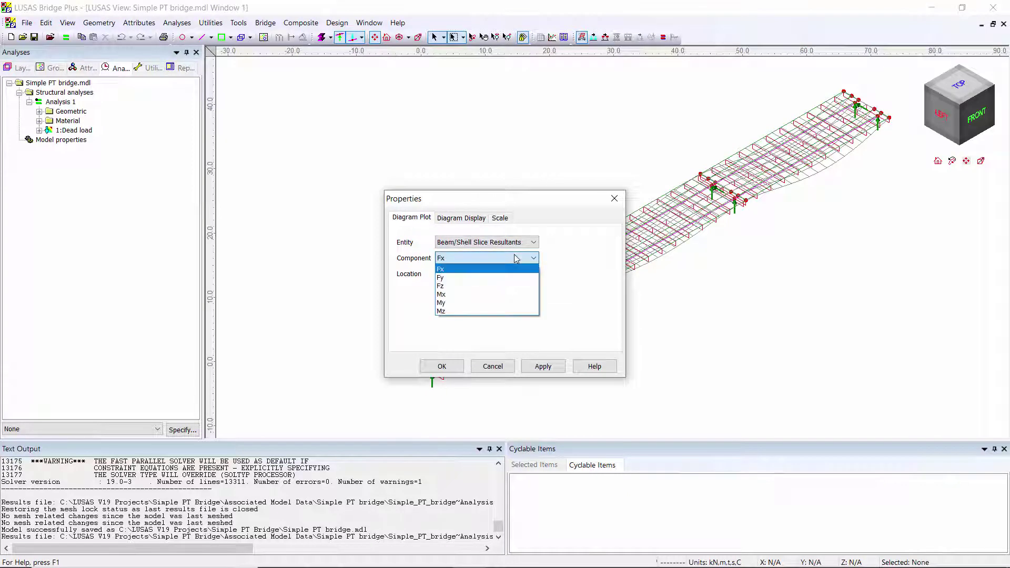
click(498, 303)
click(458, 367)
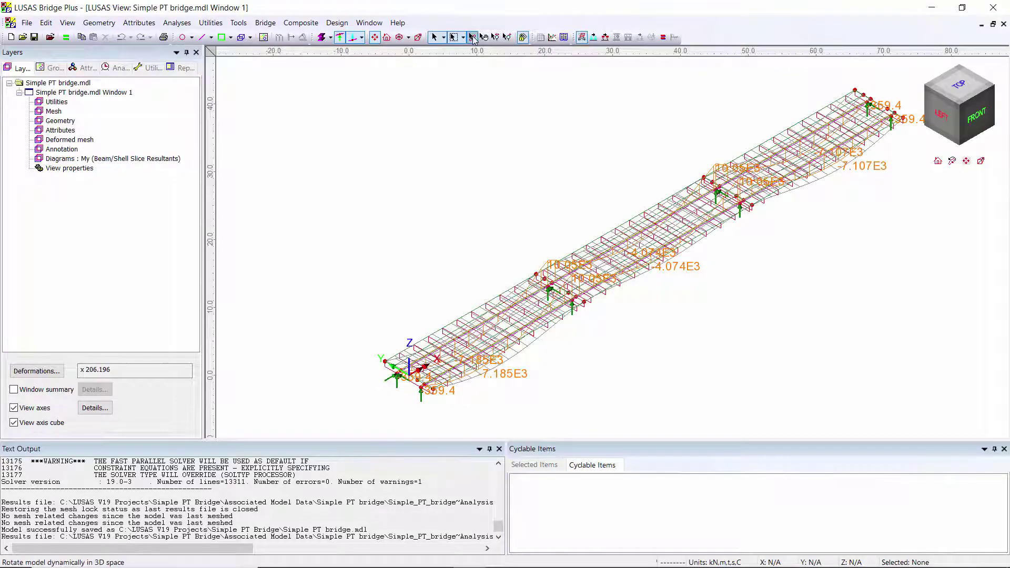
Step: Change the My diagram and its labels to black pen 19, inspect the diagram along the bridge in 3D, and return to object selection
click(472, 37)
drag(548, 314, 385, 279)
click(81, 159)
double_click(81, 159)
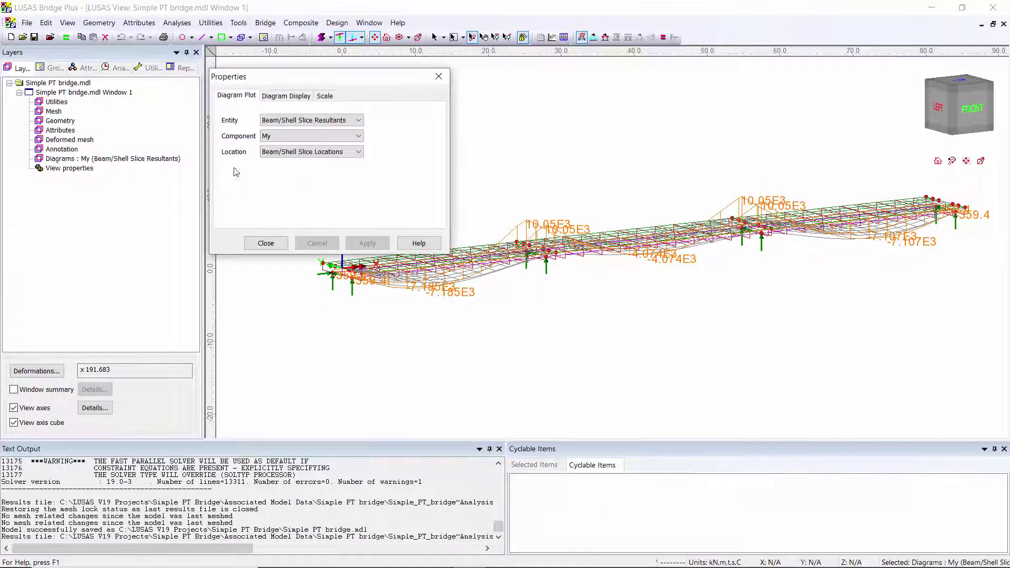
click(300, 96)
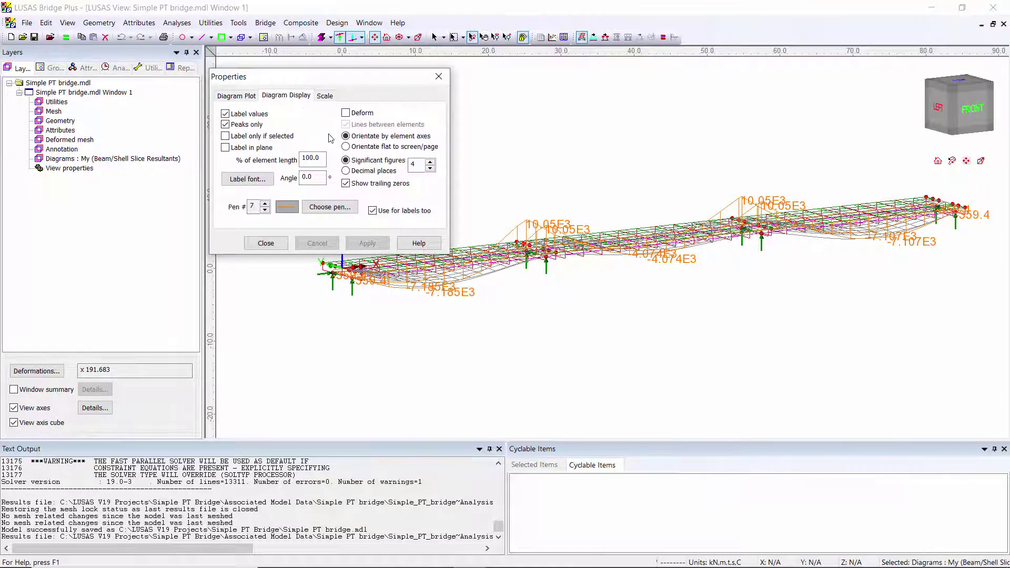
click(330, 207)
click(360, 223)
click(331, 264)
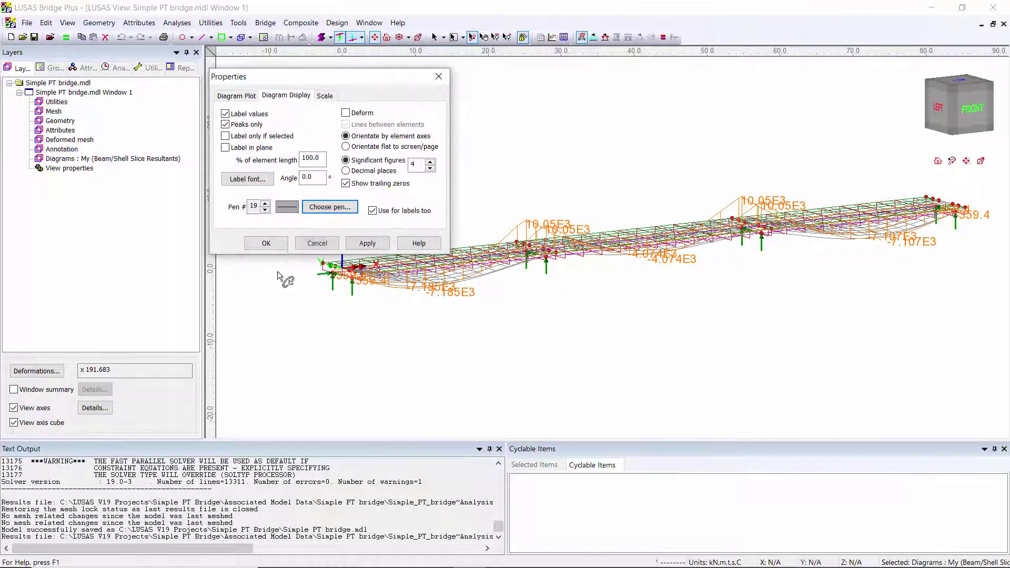
click(266, 243)
drag(443, 304, 488, 334)
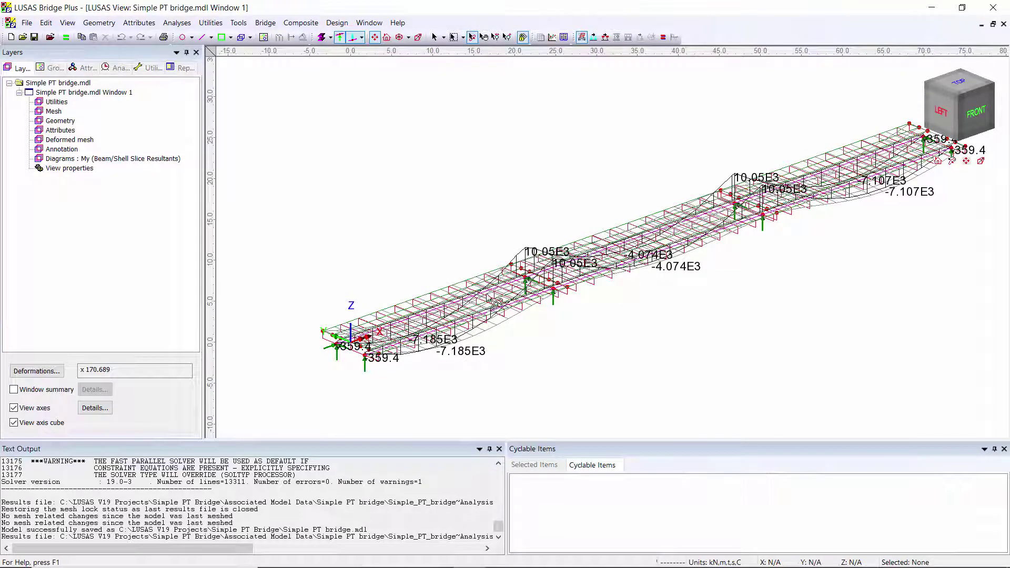
click(435, 37)
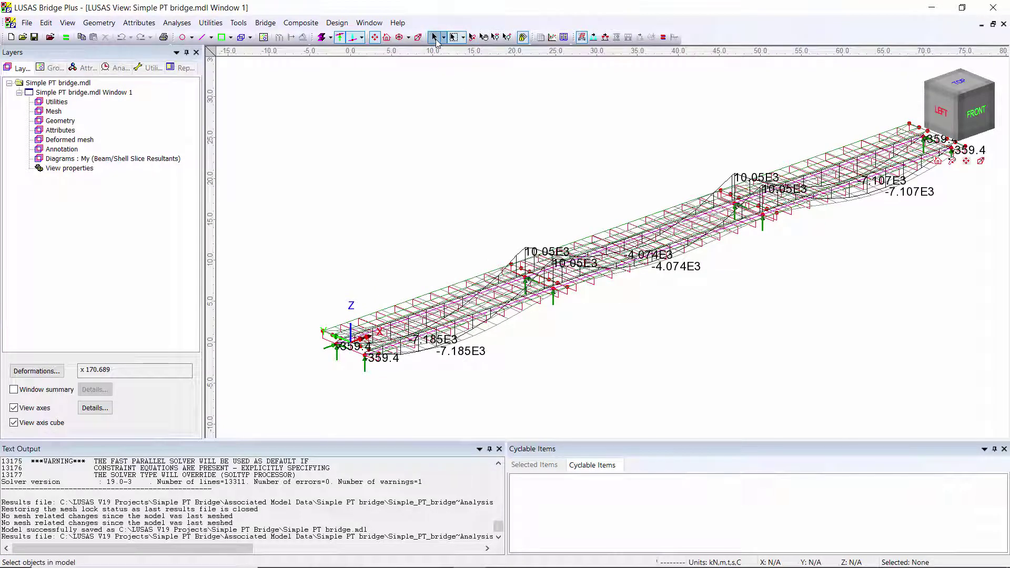